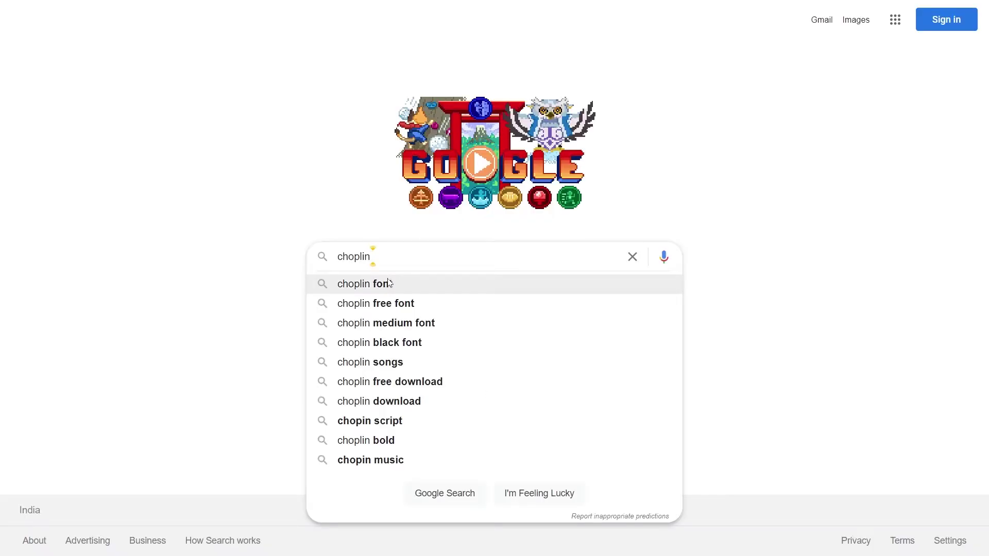
Open the Google search results for 'choplin font'.
{"action": "left_click", "coordinate": [386, 284]}
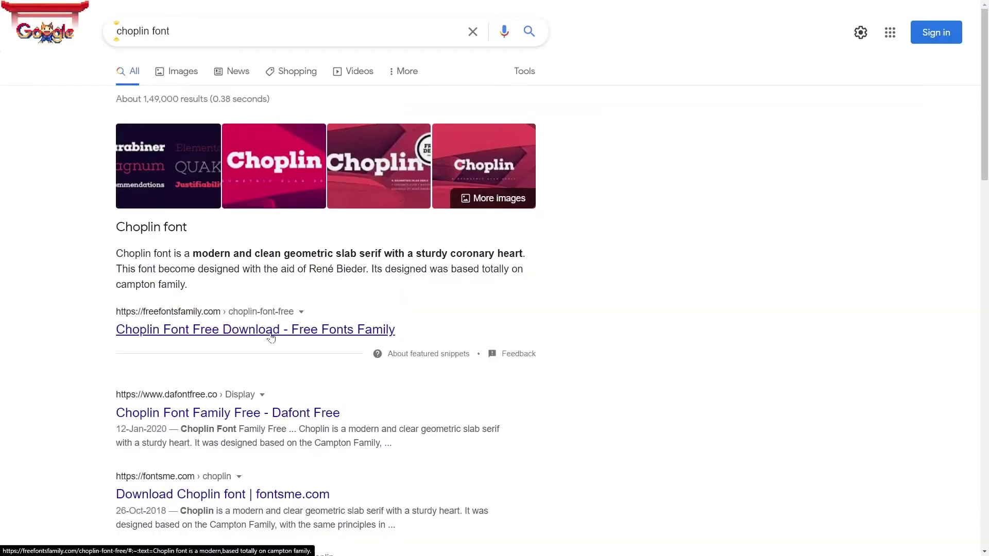
Download Choplin.7z from Dafont Free and show it in the Downloads folder.
{"action": "left_click", "coordinate": [217, 413]}
{"action": "scroll", "coordinate": [217, 409], "scroll_direction": "down", "scroll_amount": 6}
{"action": "scroll", "coordinate": [217, 410], "scroll_direction": "down", "scroll_amount": 1}
{"action": "scroll", "coordinate": [216, 409], "scroll_direction": "down", "scroll_amount": 10}
{"action": "left_click", "coordinate": [300, 412]}
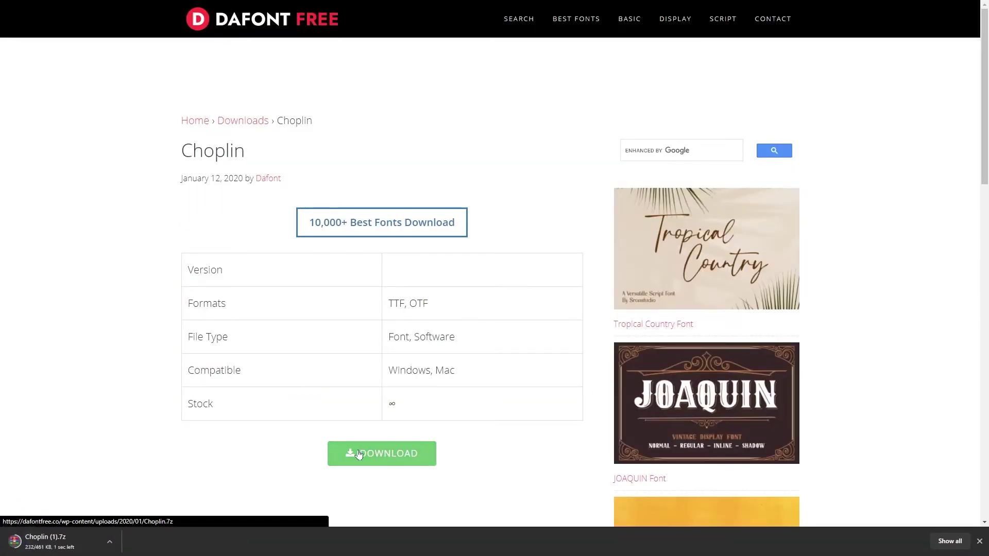
{"action": "left_click", "coordinate": [109, 542]}
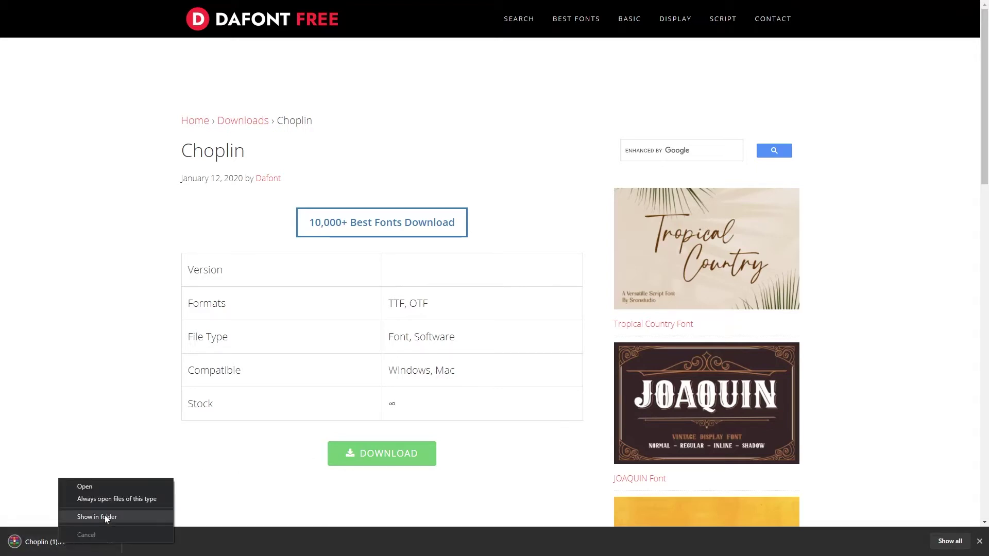
{"action": "left_click", "coordinate": [104, 515]}
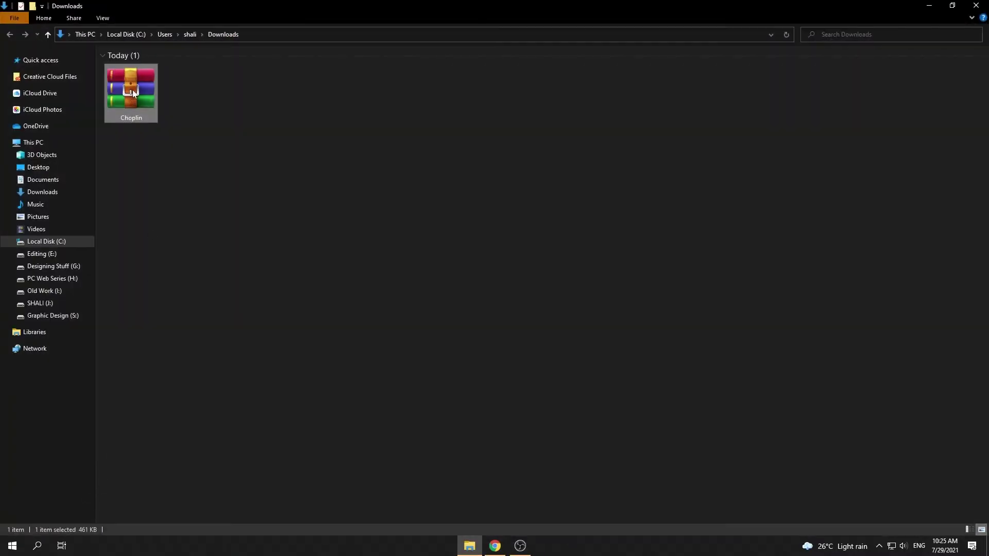
Extract the Choplin archive's files.
{"action": "right_click", "coordinate": [131, 89]}
{"action": "left_click", "coordinate": [154, 155]}
{"action": "left_click", "coordinate": [522, 379]}
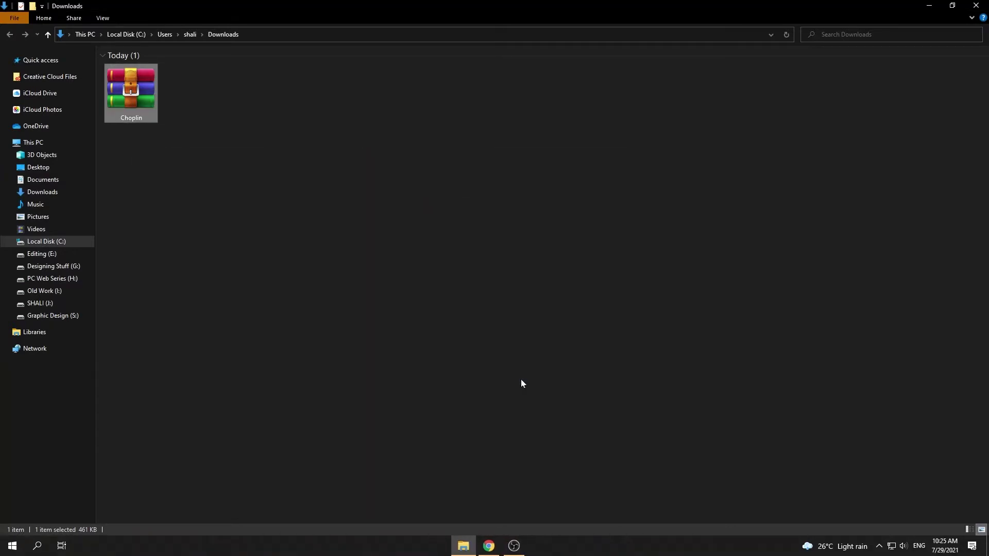
Install all 18 Choplin font files from the extracted Choplin\Choplin folder.
{"action": "double_click", "coordinate": [196, 108]}
{"action": "double_click", "coordinate": [189, 67]}
{"action": "left_click_drag", "start_coordinate": [188, 299], "coordinate": [197, 77]}
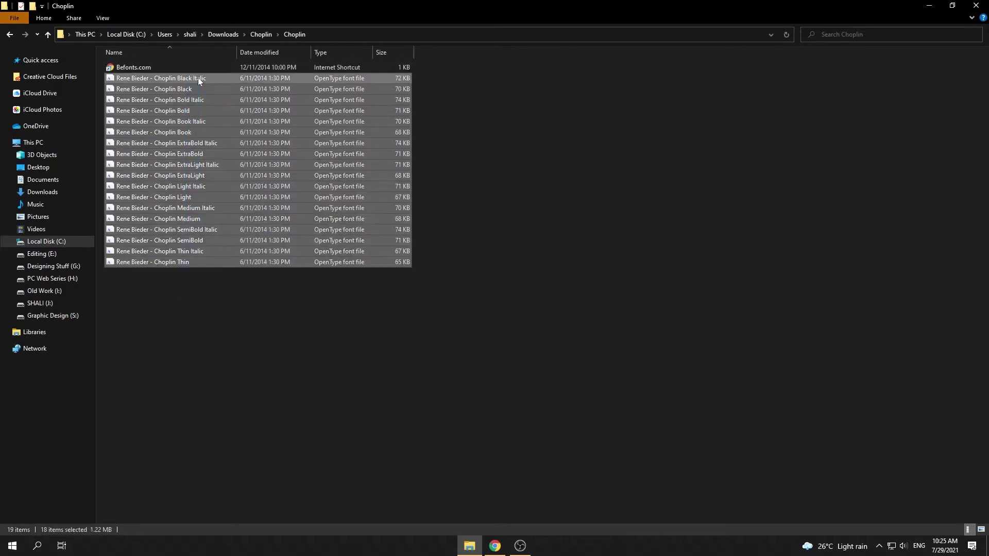
{"action": "right_click", "coordinate": [197, 77]}
{"action": "left_click", "coordinate": [210, 96]}
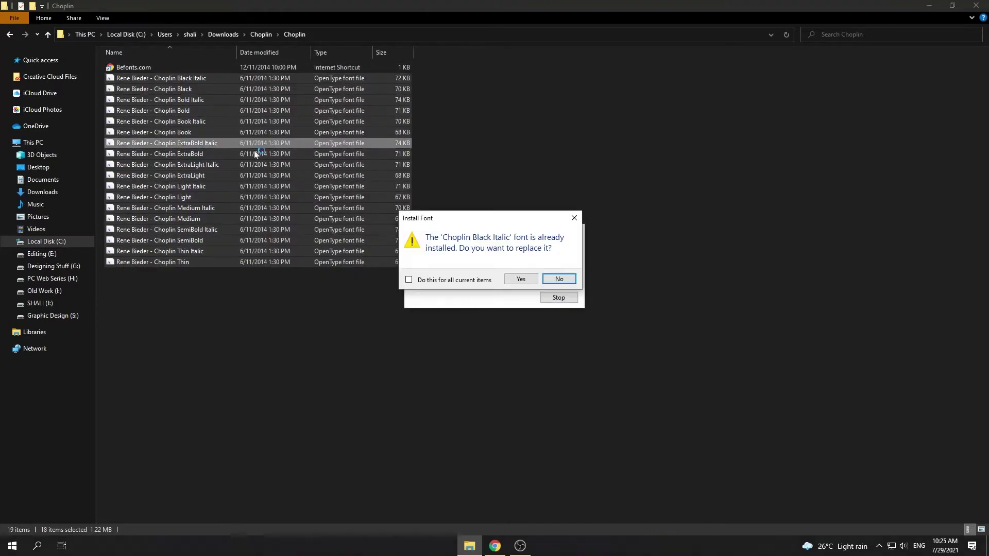
{"action": "left_click", "coordinate": [519, 279]}
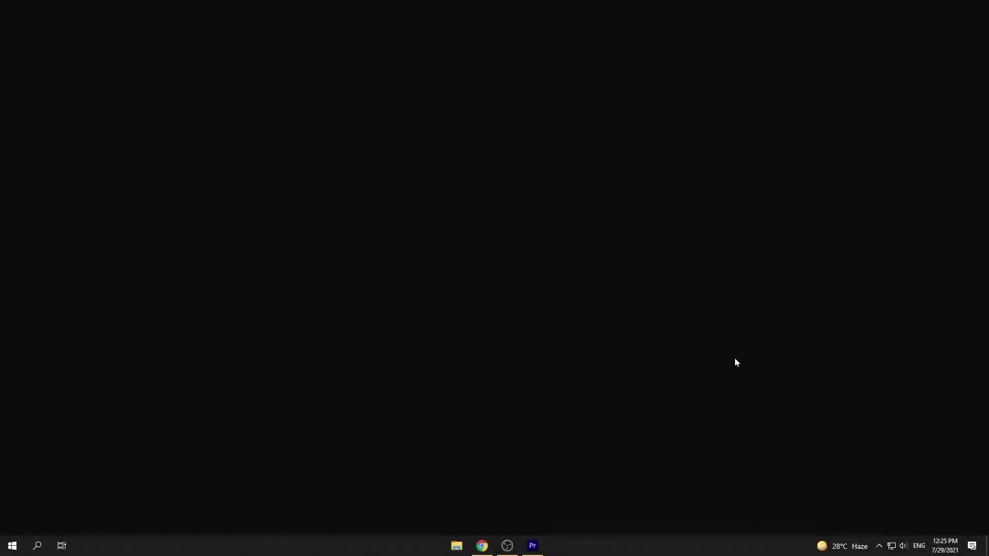
Launch Illustrator from the Start menu's Adobe group and create a 1366 x 768 px document.
{"action": "key", "text": "super"}
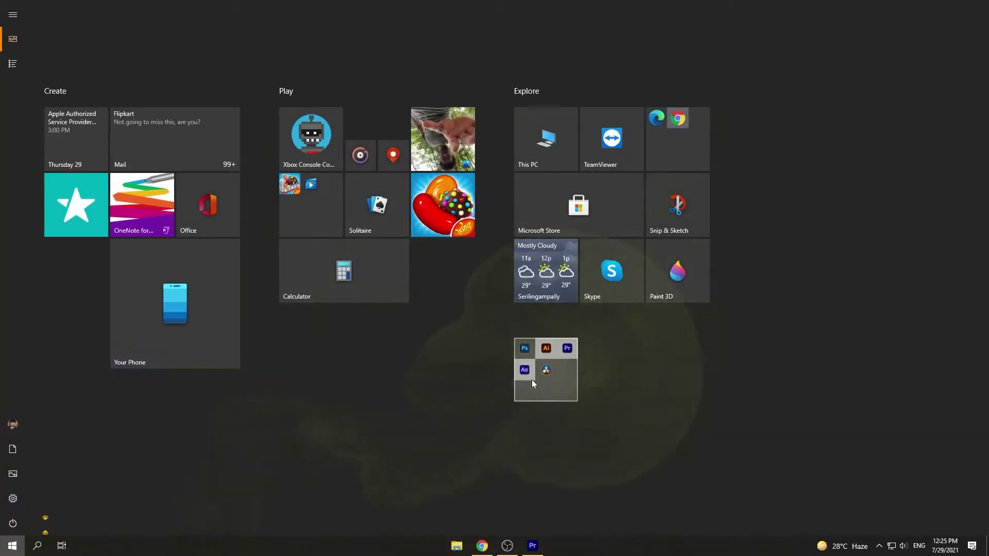
{"action": "left_click", "coordinate": [532, 381]}
{"action": "left_click", "coordinate": [603, 389]}
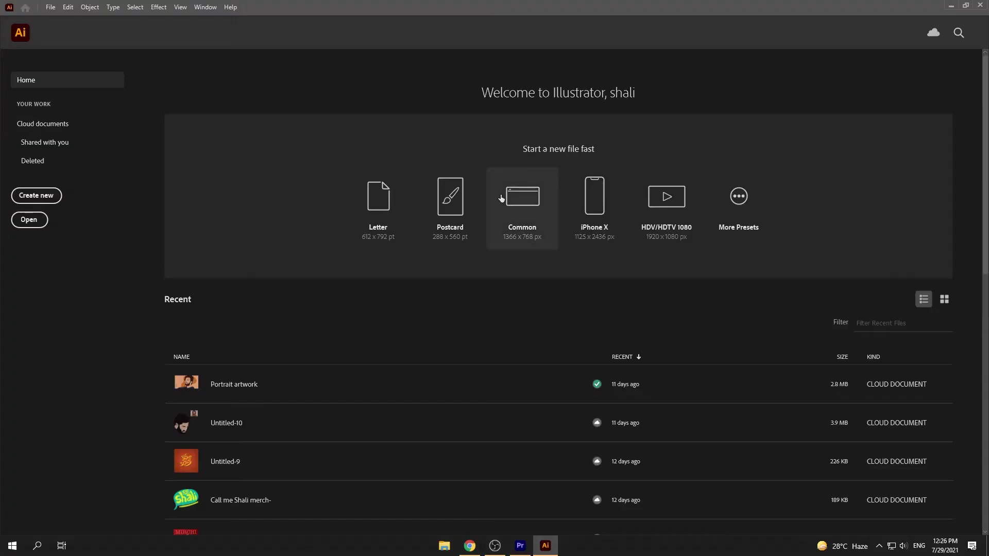
{"action": "left_click", "coordinate": [501, 198]}
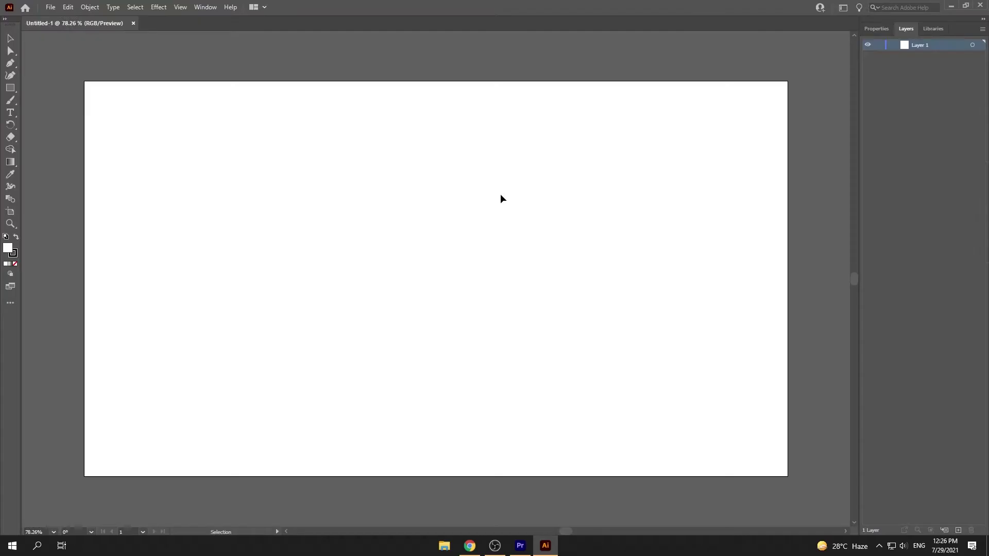
Type a large letter R set in Choplin Bold Italic and position it.
{"action": "left_click", "coordinate": [406, 243]}
{"action": "type", "text": "R"}
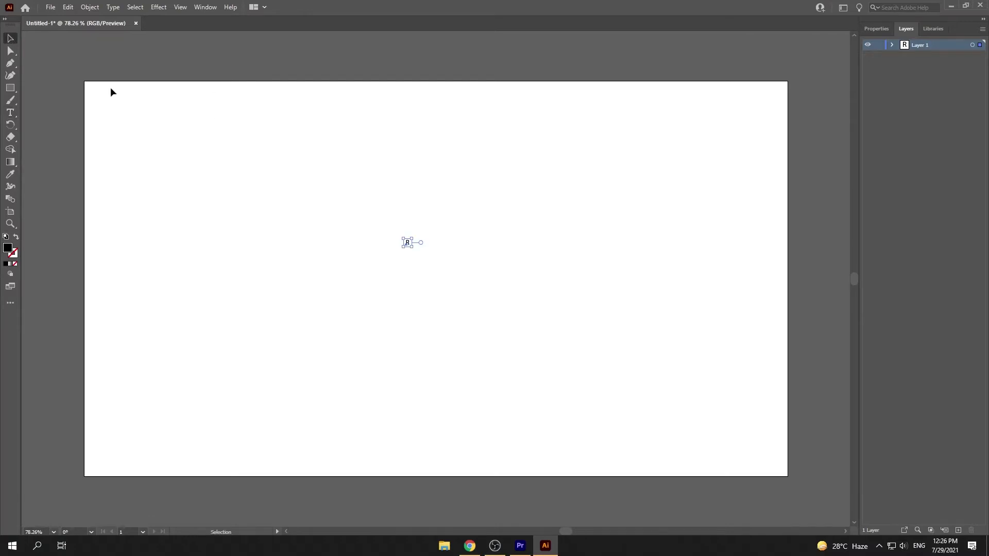
{"action": "left_click_drag", "start_coordinate": [419, 234], "coordinate": [472, 303]}
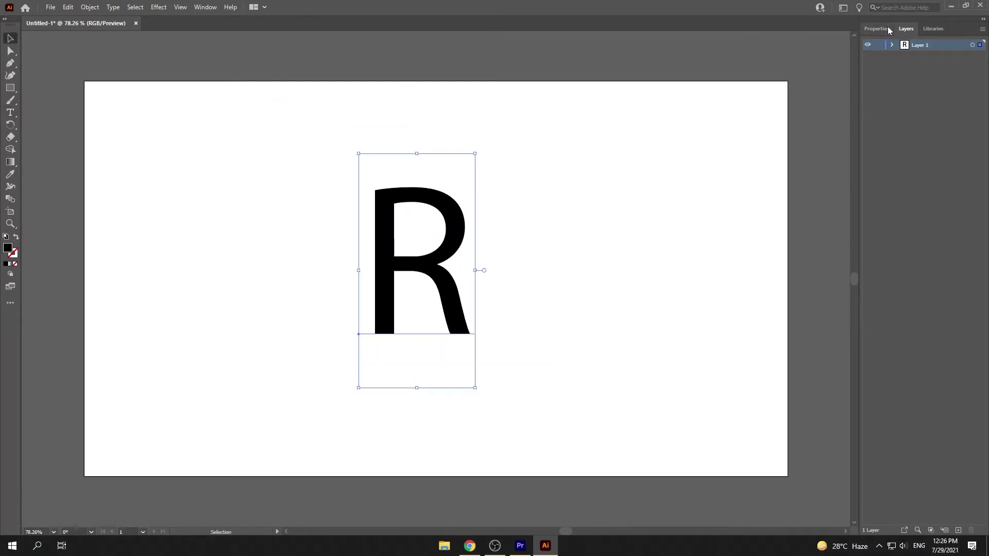
{"action": "left_click", "coordinate": [887, 29]}
{"action": "type", "text": "CHOPL"}
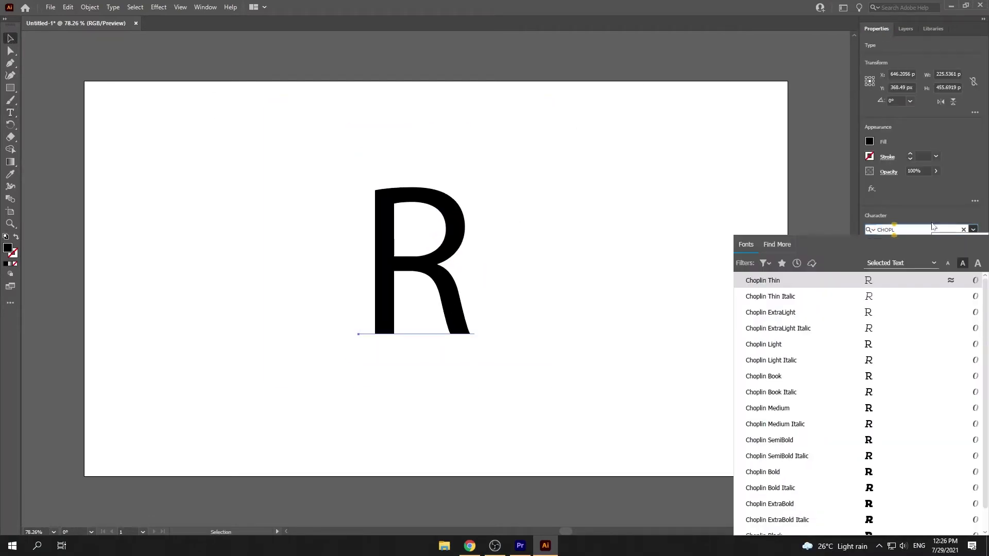
{"action": "left_click", "coordinate": [796, 490]}
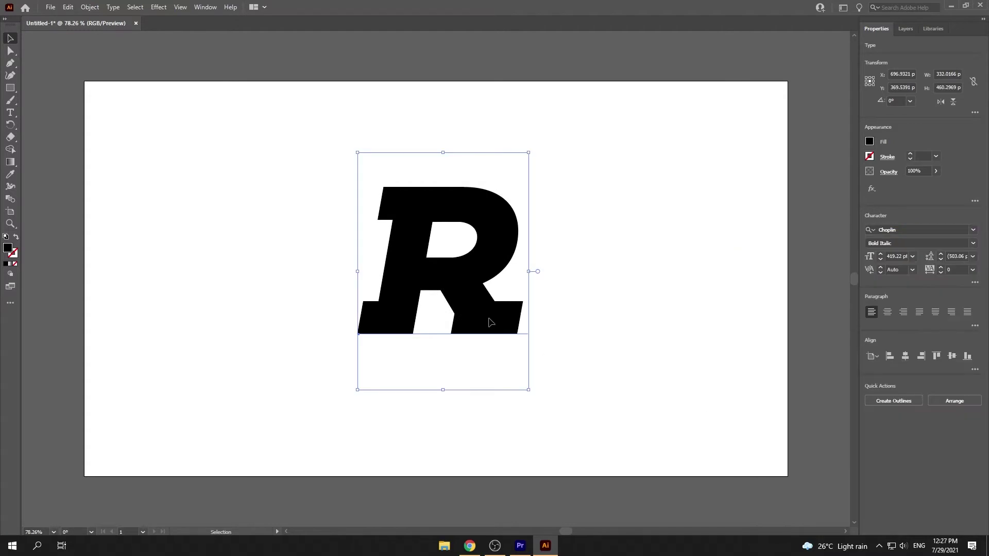
{"action": "left_click_drag", "start_coordinate": [490, 317], "coordinate": [479, 334]}
Expand the R text into shapes and select its top-left anchor.
{"action": "left_click", "coordinate": [90, 7]}
{"action": "left_click", "coordinate": [103, 128]}
{"action": "left_click", "coordinate": [464, 329]}
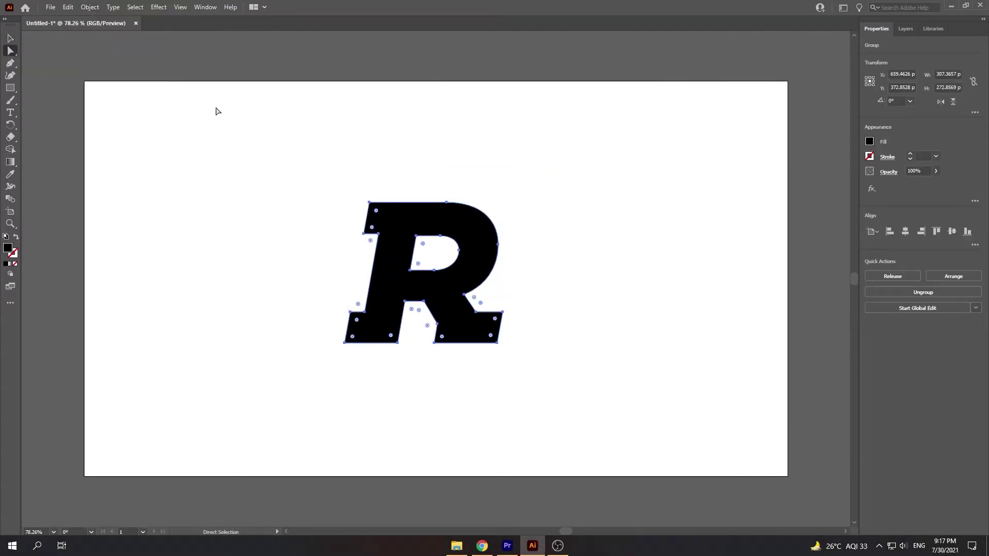
{"action": "left_click", "coordinate": [368, 213]}
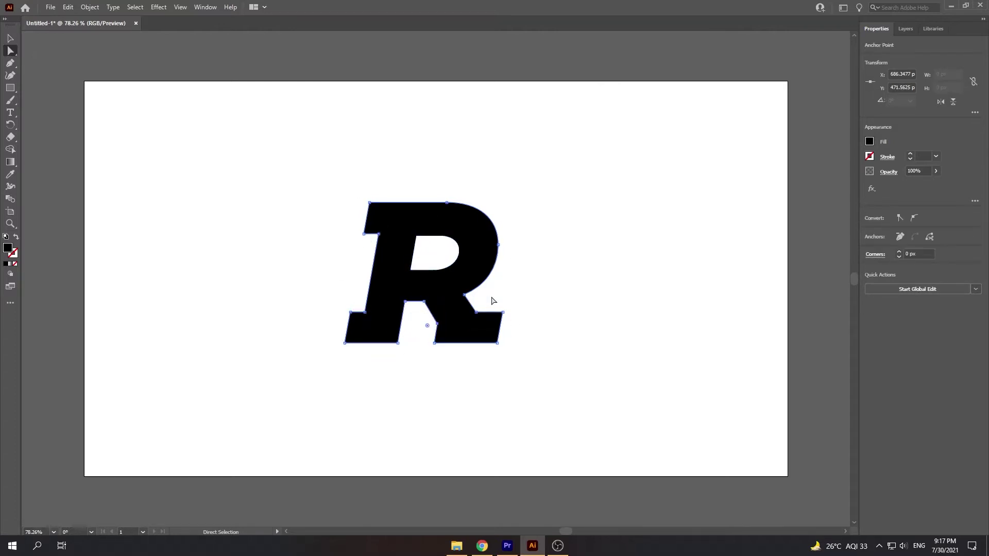
{"action": "left_click", "coordinate": [482, 546]}
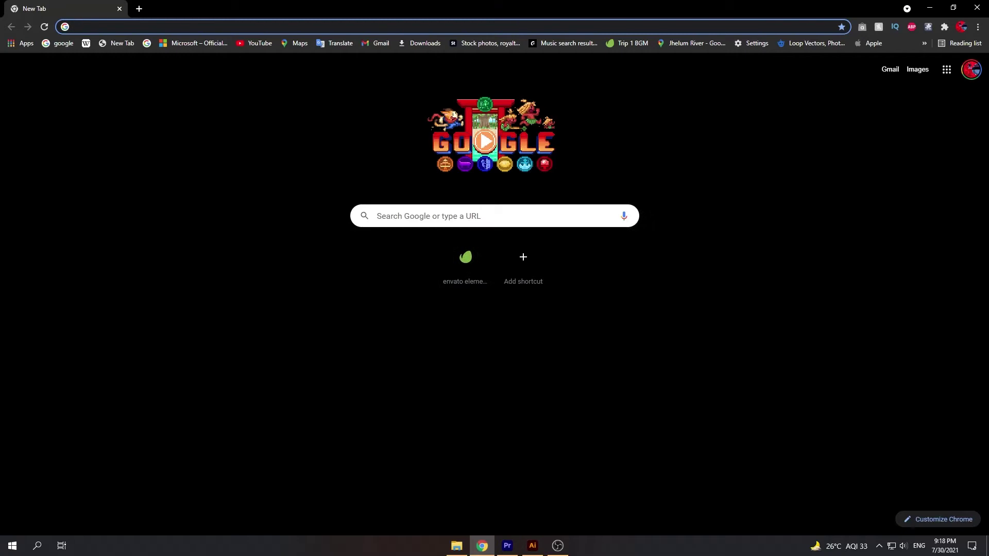
Play the 'rrr motion poster' YouTube video fullscreen and pause on its title frame.
{"action": "type", "text": "rrr motion poster"}
{"action": "key", "text": "Return"}
{"action": "left_click", "coordinate": [262, 241]}
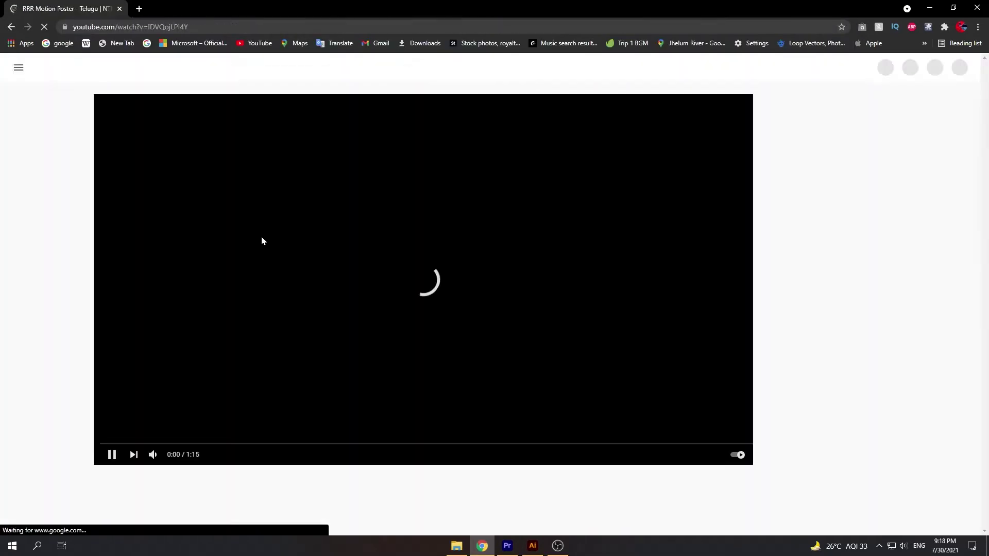
{"action": "key", "text": "f"}
{"action": "left_click", "coordinate": [858, 526]}
{"action": "left_click", "coordinate": [843, 499]}
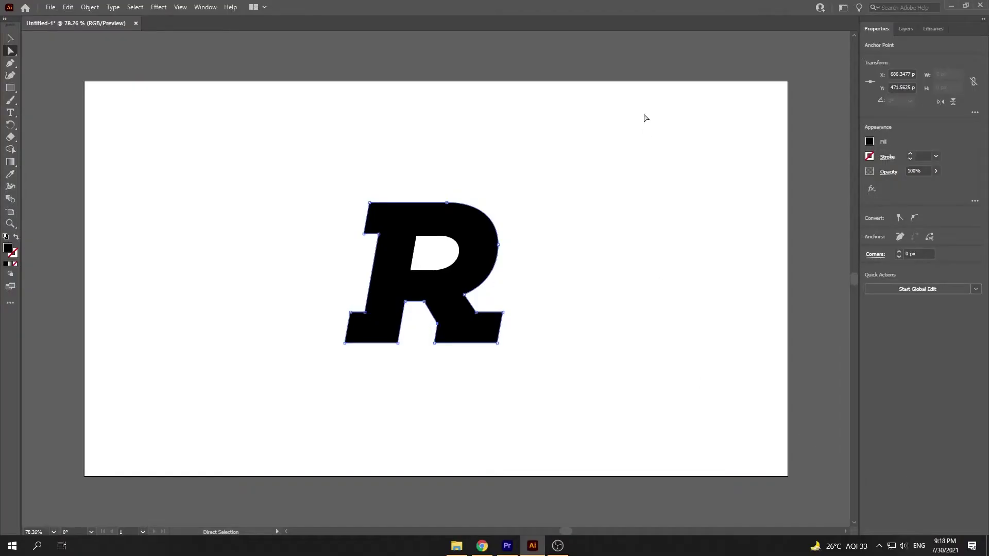
Paste the poster screenshot, shrink it to the artboard's top-right, and tilt the R.
{"action": "left_click", "coordinate": [646, 118]}
{"action": "key", "text": "ctrl+v"}
{"action": "left_click_drag", "start_coordinate": [178, 75], "coordinate": [415, 181]}
{"action": "left_click_drag", "start_coordinate": [584, 242], "coordinate": [657, 136]}
{"action": "left_click", "coordinate": [499, 239]}
{"action": "left_click_drag", "start_coordinate": [507, 195], "coordinate": [505, 184]}
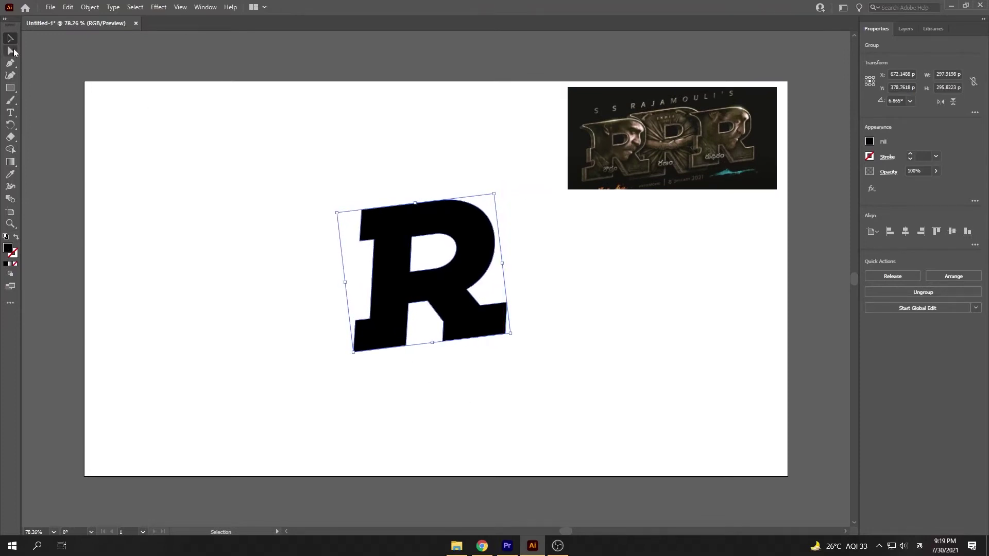
Move the R's left notch anchors lower and straighten its lower notch edge.
{"action": "left_click", "coordinate": [359, 240]}
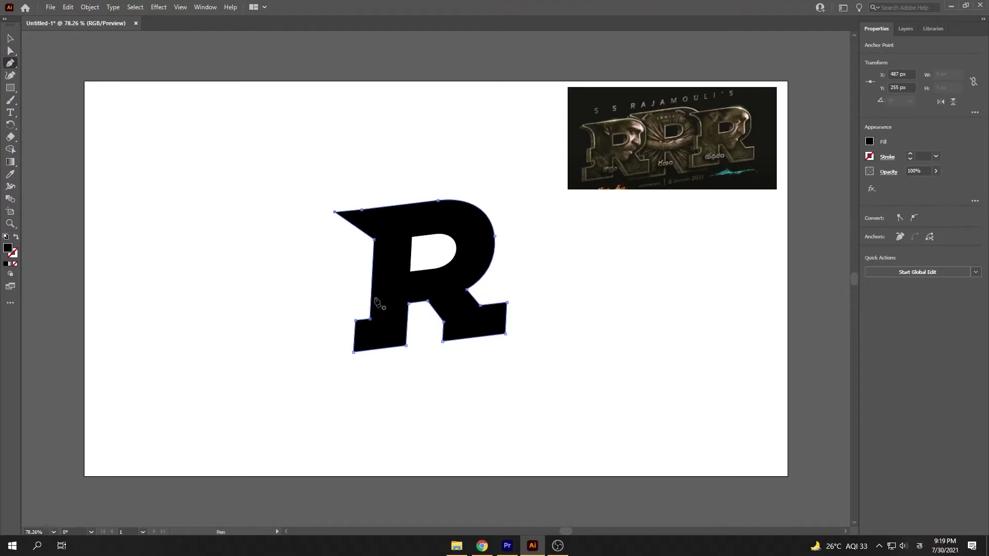
{"action": "mouse_move", "coordinate": [367, 273]}
{"action": "left_mouse_down"}
{"action": "mouse_move", "coordinate": [364, 303]}
{"action": "mouse_move", "coordinate": [373, 304]}
{"action": "left_mouse_up"}
{"action": "left_click", "coordinate": [372, 265]}
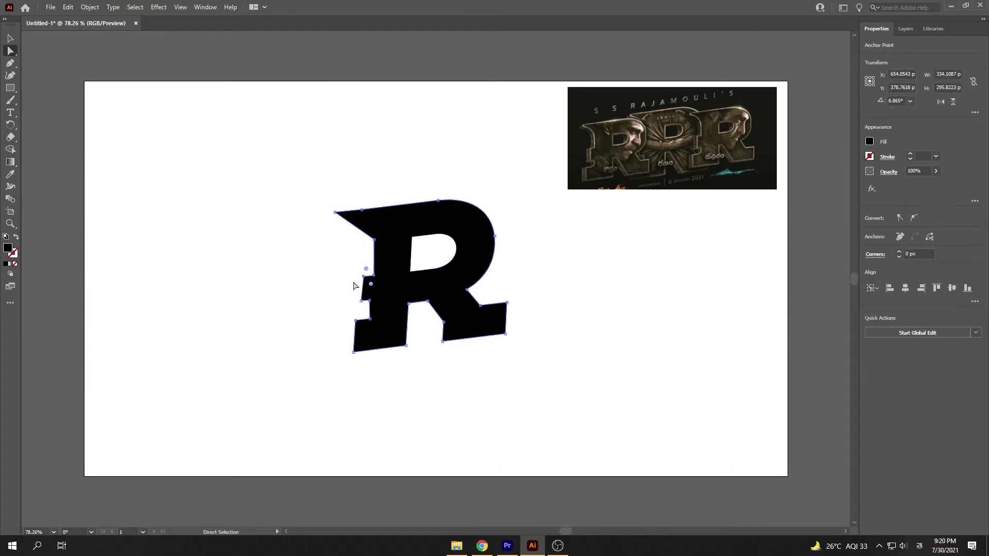
{"action": "left_click", "coordinate": [362, 278]}
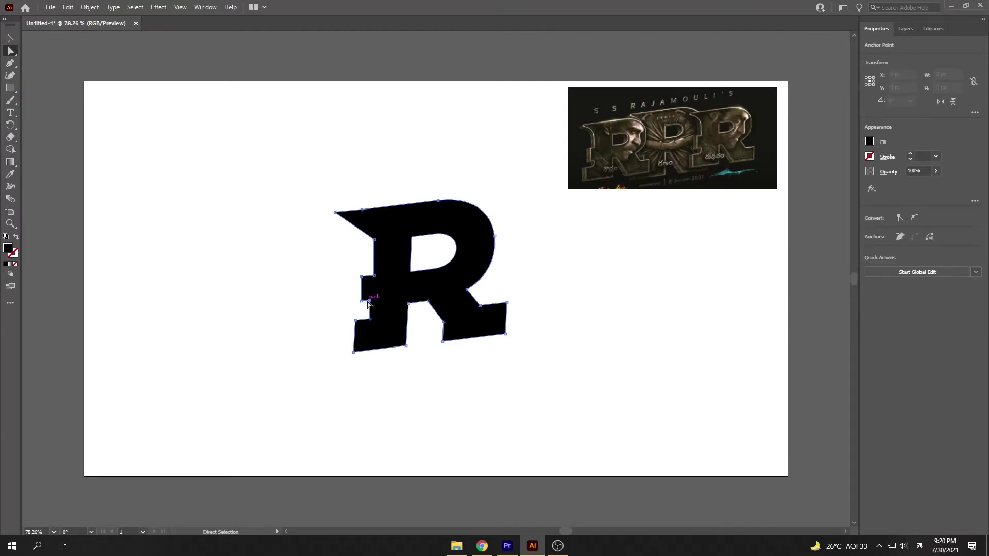
{"action": "left_click_drag", "start_coordinate": [362, 305], "coordinate": [365, 310]}
{"action": "left_click_drag", "start_coordinate": [443, 322], "coordinate": [428, 301]}
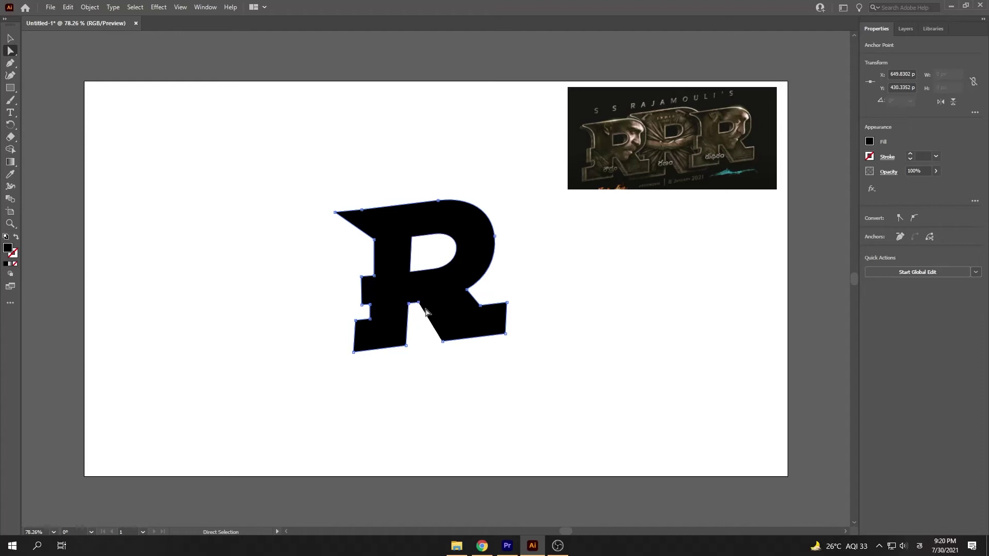
{"action": "left_click", "coordinate": [399, 307]}
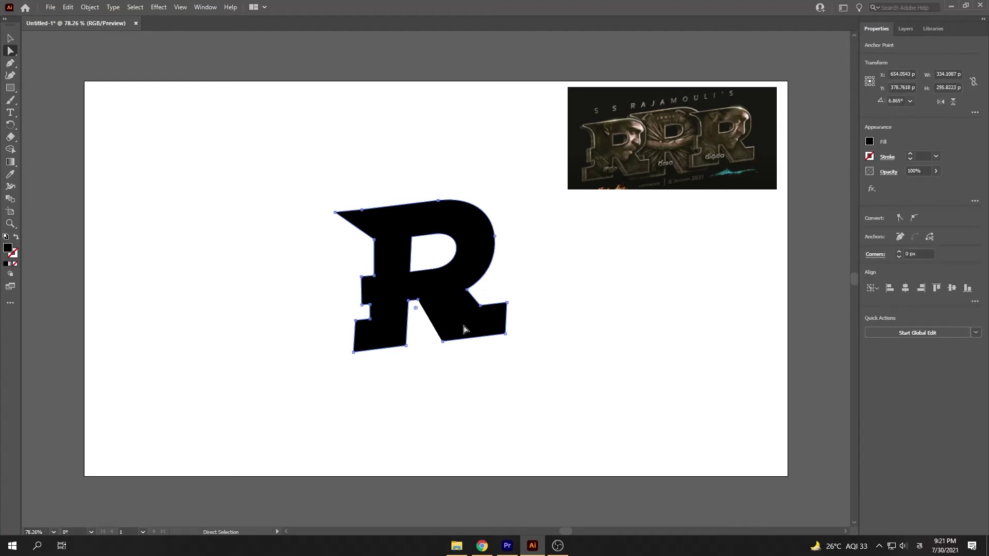
{"action": "left_click", "coordinate": [424, 372]}
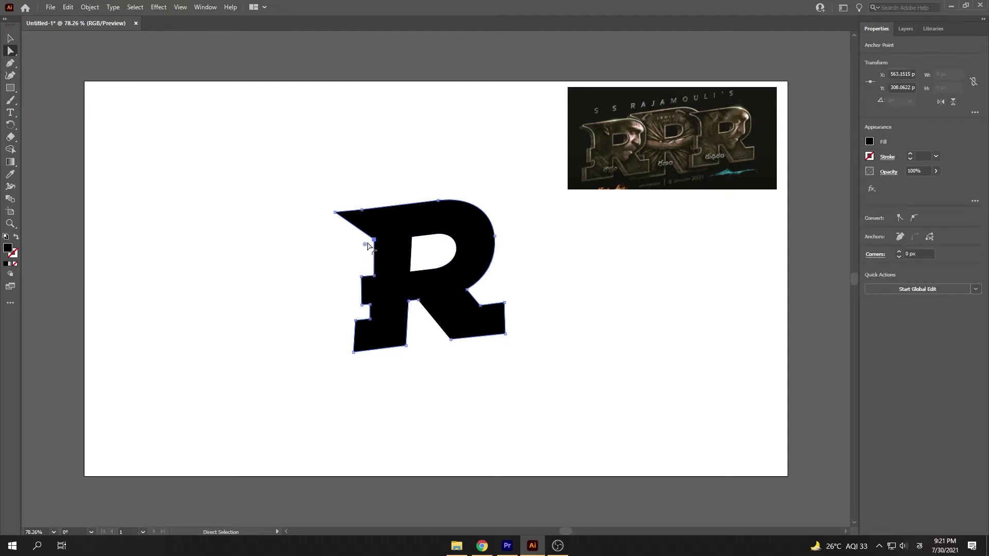
Round the R's top-left corner and lower-left notch with live corner widgets.
{"action": "left_click_drag", "start_coordinate": [358, 251], "coordinate": [347, 214]}
{"action": "left_click_drag", "start_coordinate": [359, 311], "coordinate": [337, 304]}
{"action": "left_click", "coordinate": [336, 305]}
{"action": "left_click", "coordinate": [490, 264]}
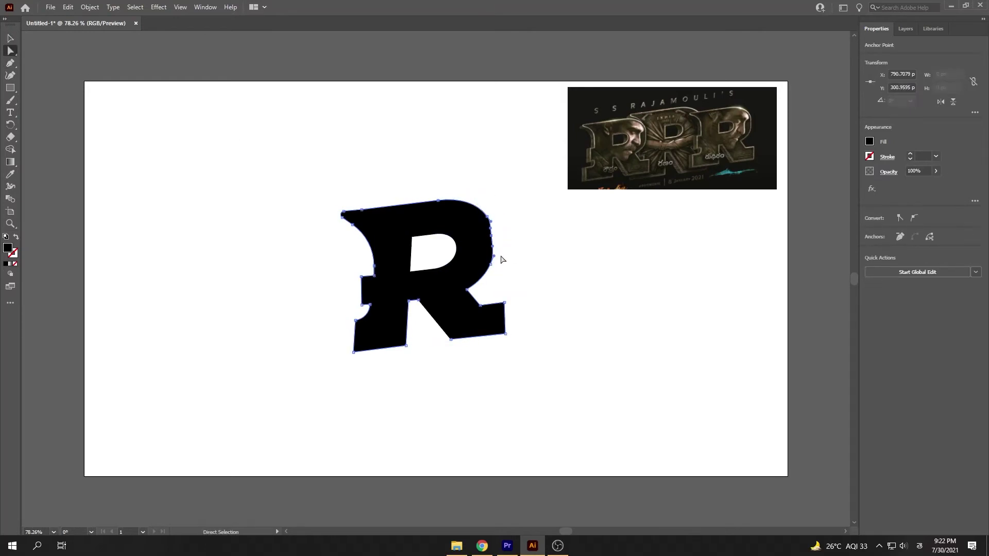
Apply a 3D Extrude & Bevel effect to the R.
{"action": "left_click_drag", "start_coordinate": [512, 420], "coordinate": [335, 196]}
{"action": "left_click", "coordinate": [158, 7]}
{"action": "left_click", "coordinate": [288, 64]}
Rotate the R's extrusion to a custom -21° angle and confirm the 3D effect.
{"action": "mouse_move", "coordinate": [685, 185]}
{"action": "left_mouse_down"}
{"action": "mouse_move", "coordinate": [701, 199]}
{"action": "mouse_move", "coordinate": [782, 148]}
{"action": "left_mouse_up"}
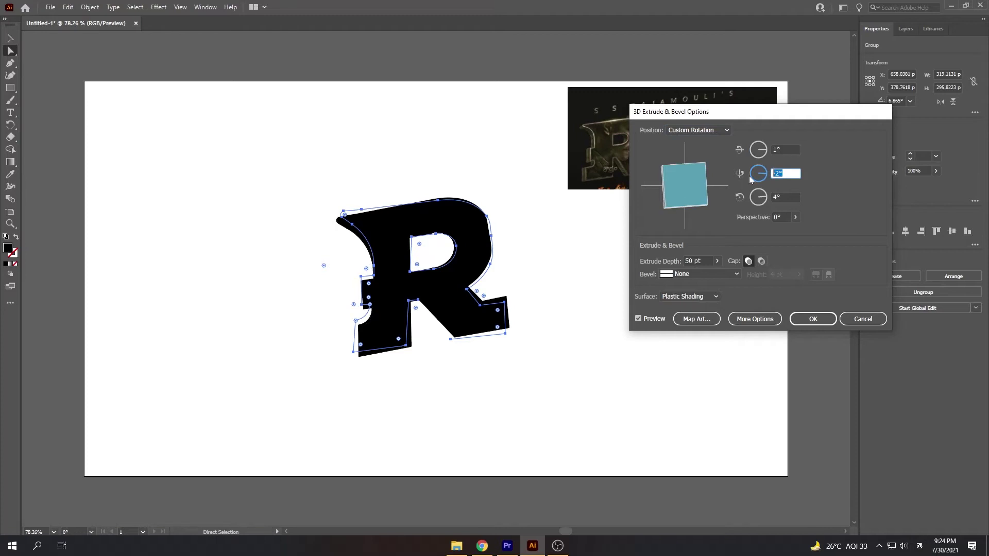
{"action": "type", "text": "1"}
{"action": "key", "text": "Tab"}
{"action": "type", "text": "-2"}
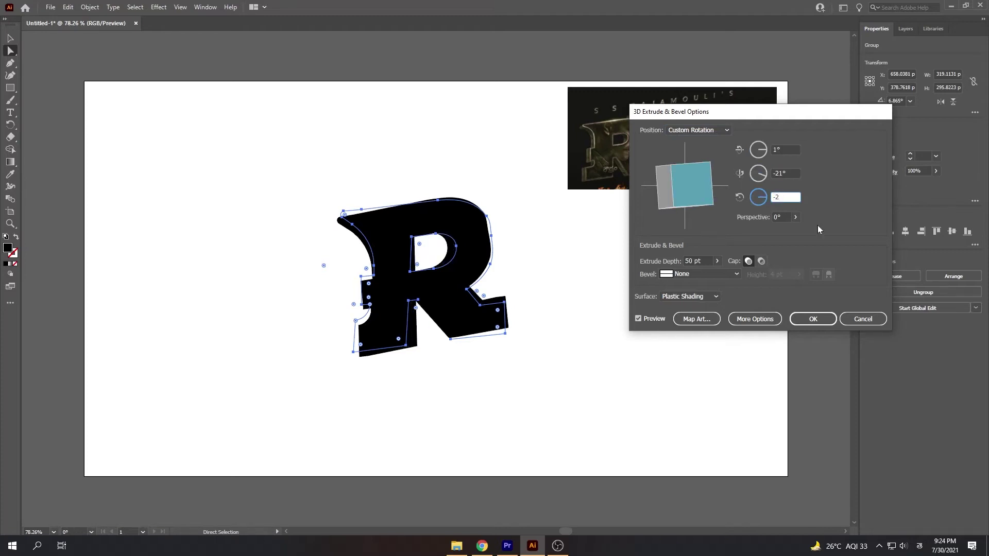
{"action": "left_click", "coordinate": [812, 317]}
Fill the R brown and expand its 3D appearance into editable shapes.
{"action": "left_click", "coordinate": [869, 141]}
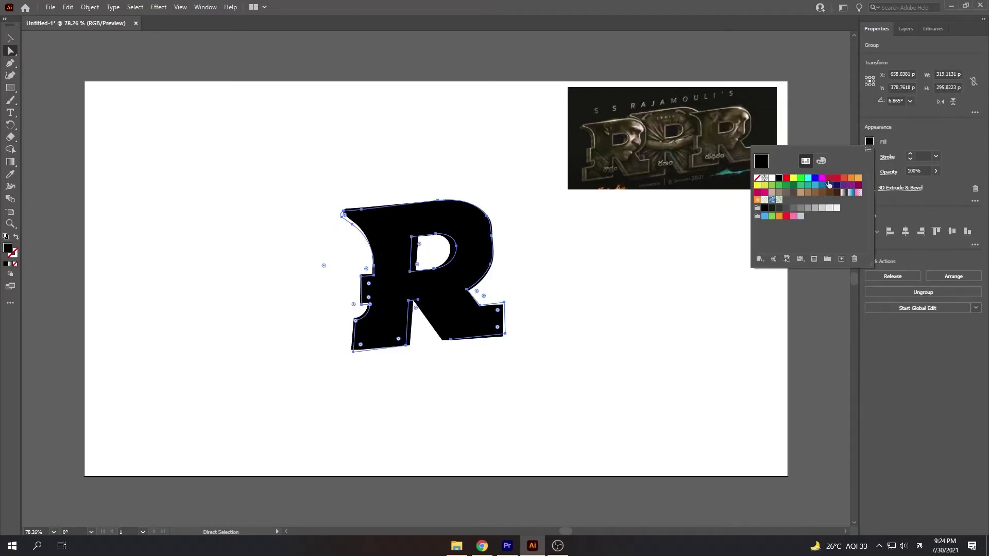
{"action": "left_click", "coordinate": [824, 198]}
{"action": "left_click", "coordinate": [684, 261]}
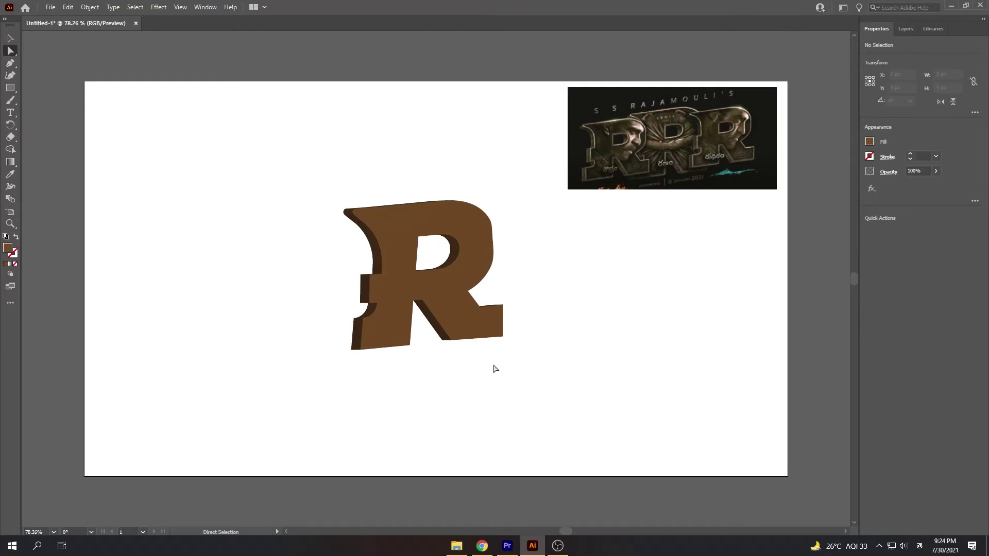
{"action": "left_click", "coordinate": [438, 309]}
{"action": "left_click", "coordinate": [90, 7]}
{"action": "left_click", "coordinate": [133, 139]}
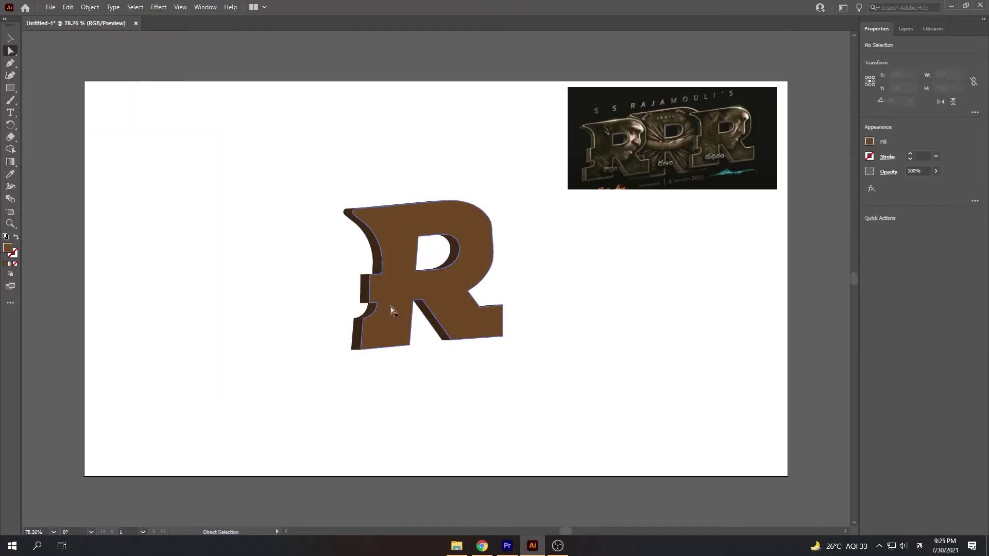
Recolor the R's face with dark brown sampled from the poster and release it into pieces.
{"action": "left_click_drag", "start_coordinate": [465, 285], "coordinate": [560, 280]}
{"action": "key", "text": "ctrl+z"}
{"action": "left_click", "coordinate": [9, 175]}
{"action": "left_click", "coordinate": [640, 160]}
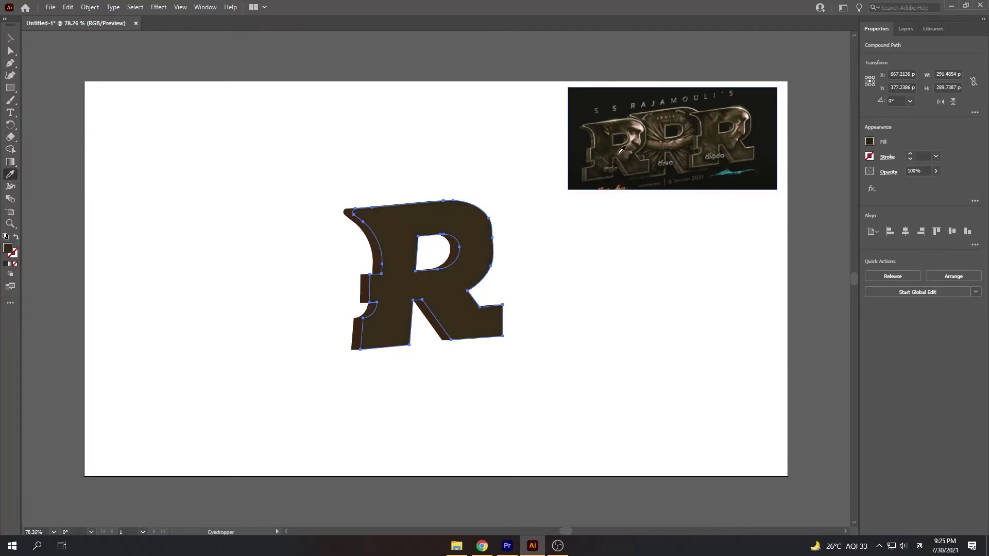
{"action": "right_click", "coordinate": [452, 326]}
{"action": "left_click", "coordinate": [474, 404]}
{"action": "left_click", "coordinate": [362, 340]}
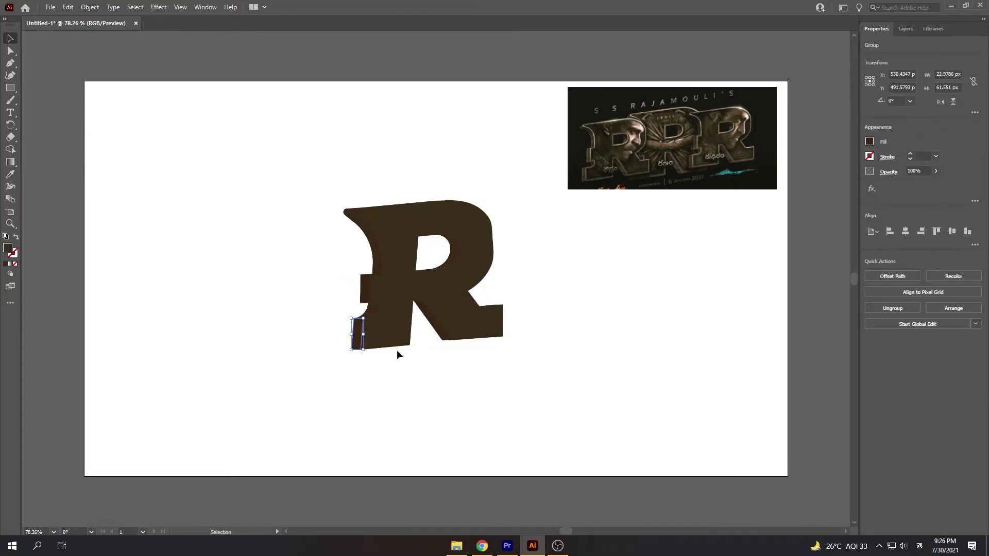
Select the R's extrusion side pieces, reposition the R, and zoom in to inspect it.
{"action": "scroll", "coordinate": [360, 335], "scroll_direction": "up", "scroll_amount": 4, "text": "alt"}
{"action": "left_click", "coordinate": [312, 338], "text": "shift"}
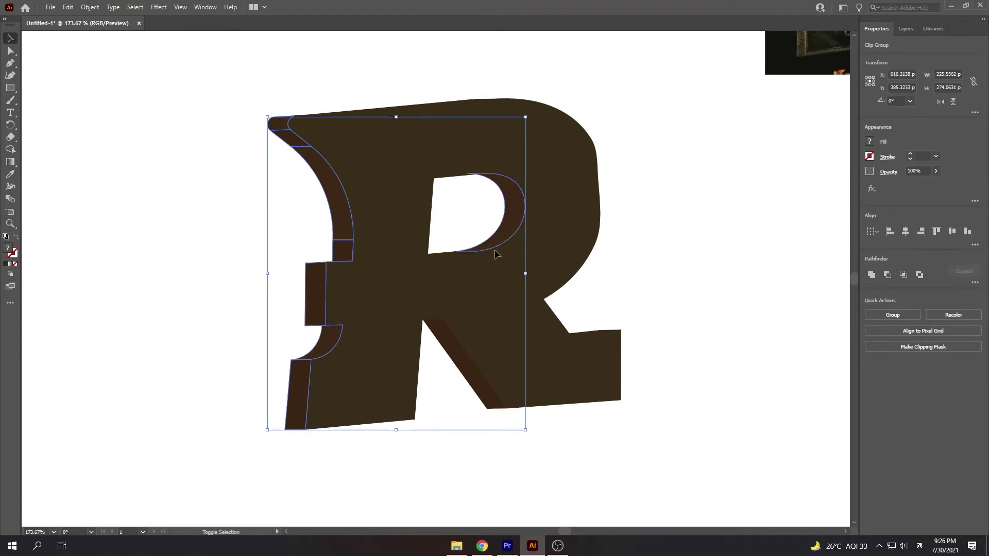
{"action": "scroll", "coordinate": [504, 234], "scroll_direction": "down", "scroll_amount": 4, "text": "alt"}
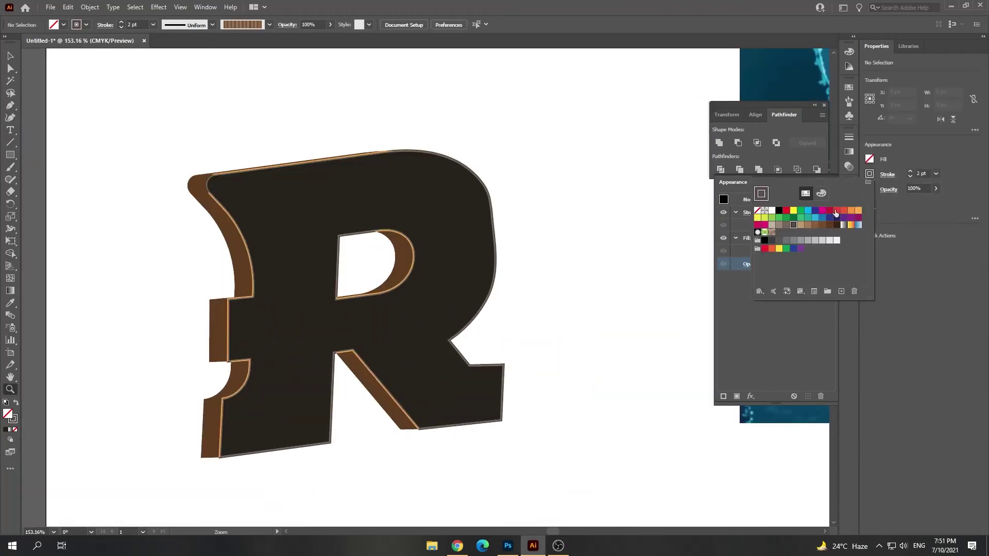
{"action": "left_click_drag", "start_coordinate": [506, 428], "coordinate": [523, 436]}
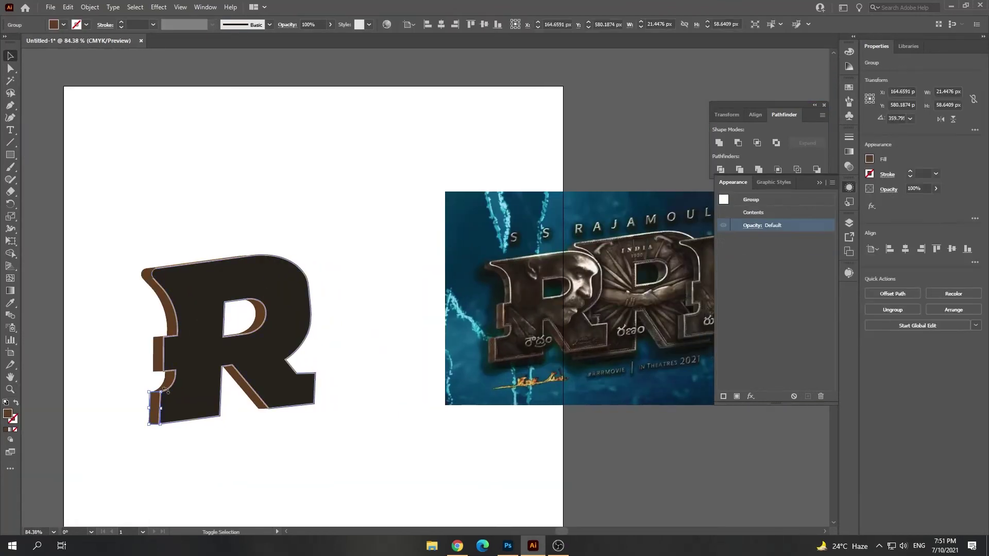
{"action": "left_click", "coordinate": [164, 286], "text": "shift"}
{"action": "left_click", "coordinate": [399, 456]}
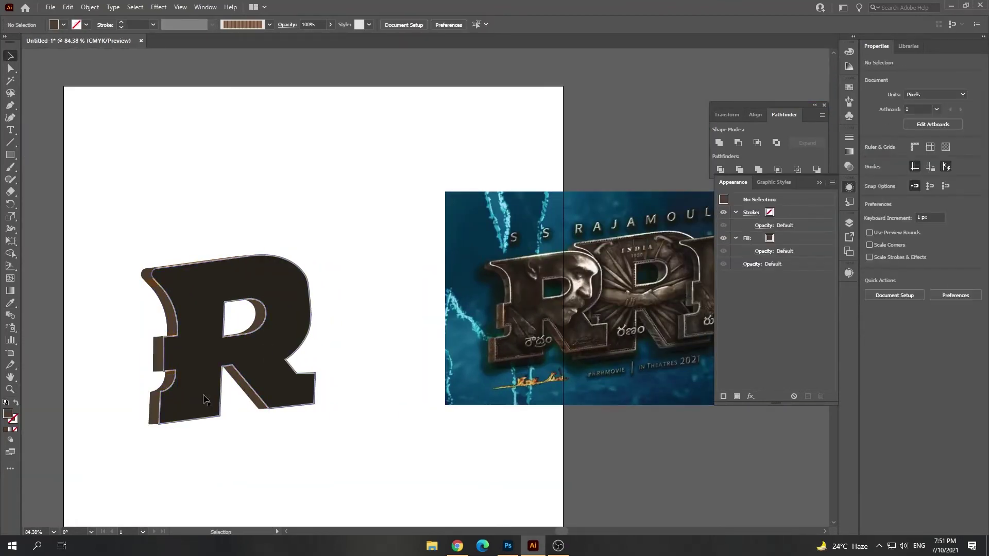
{"action": "key", "text": "z"}
{"action": "left_click_drag", "start_coordinate": [260, 410], "coordinate": [192, 271]}
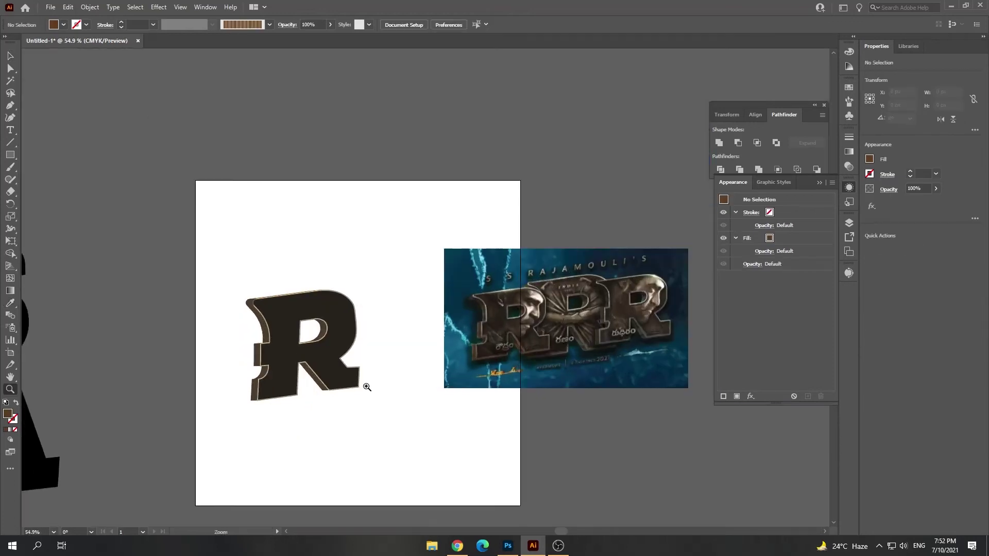
Alt-drag two copies of the 3D R beside the original to spell RRR.
{"action": "left_click_drag", "start_coordinate": [339, 355], "coordinate": [418, 333]}
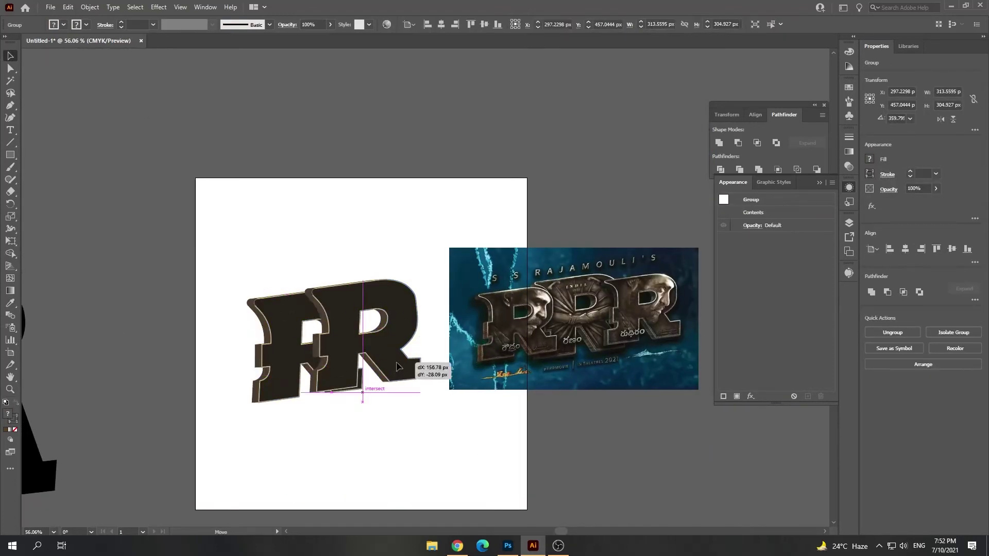
{"action": "left_click_drag", "start_coordinate": [380, 410], "coordinate": [541, 338]}
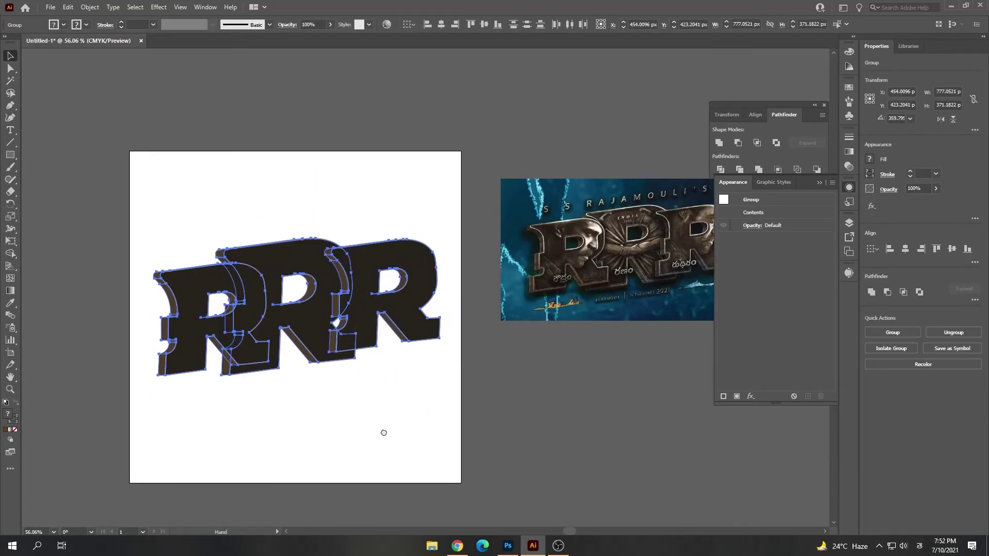
{"action": "left_click_drag", "start_coordinate": [382, 431], "coordinate": [483, 467]}
{"action": "left_click_drag", "start_coordinate": [422, 406], "coordinate": [418, 410]}
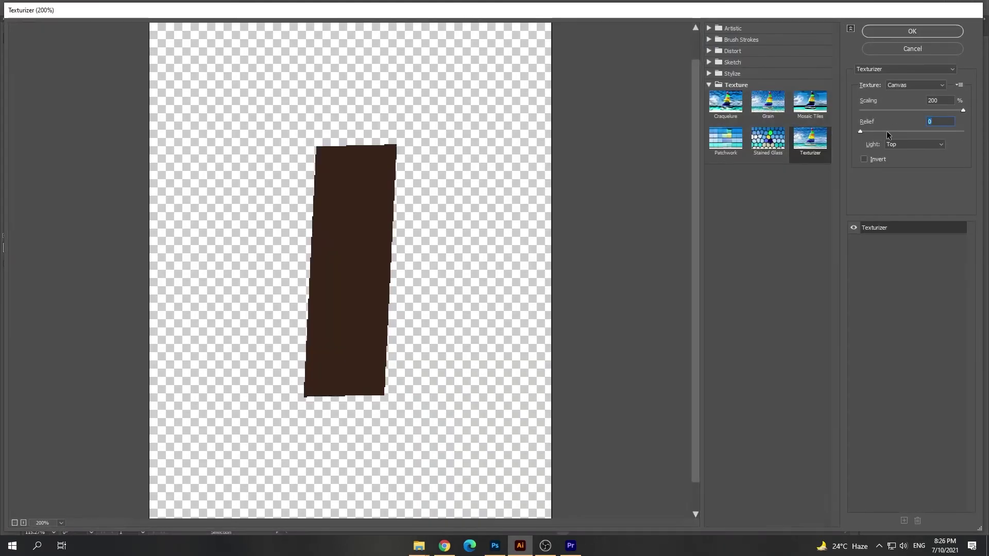
Raise the Texturizer relief on the side piece, then reapply the texture to the small side rectangle.
{"action": "left_click", "coordinate": [886, 133]}
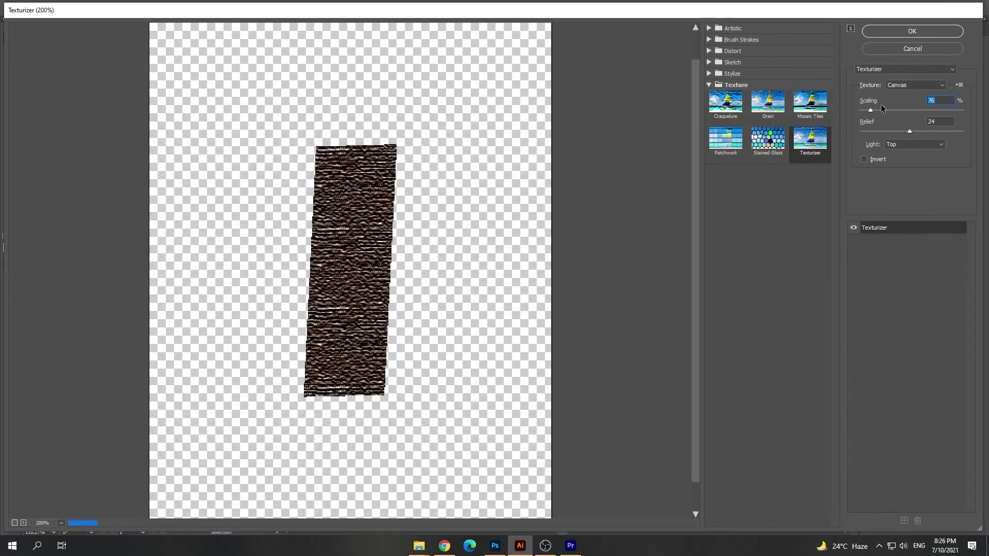
{"action": "key", "text": "Return"}
{"action": "left_click", "coordinate": [273, 304]}
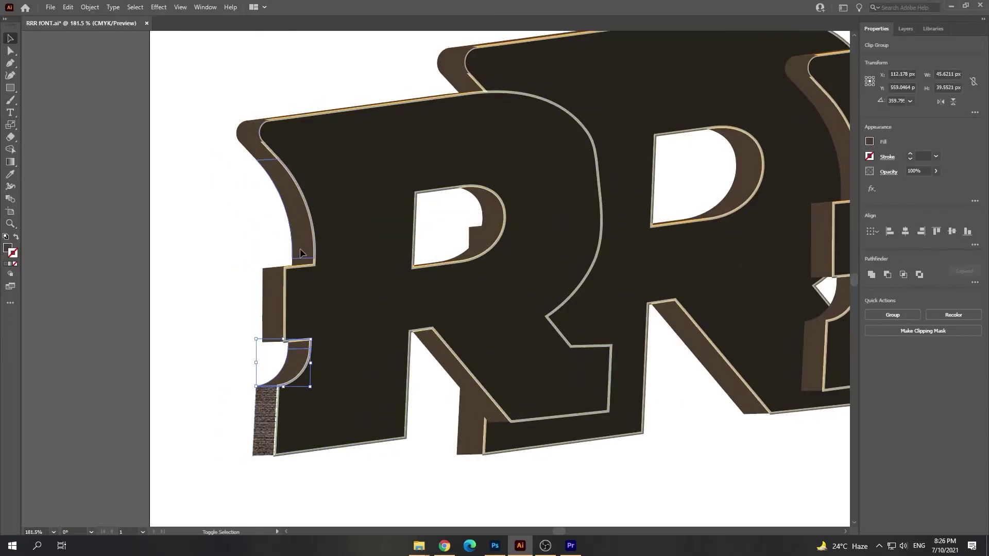
{"action": "left_click", "coordinate": [159, 6]}
{"action": "left_click", "coordinate": [162, 19]}
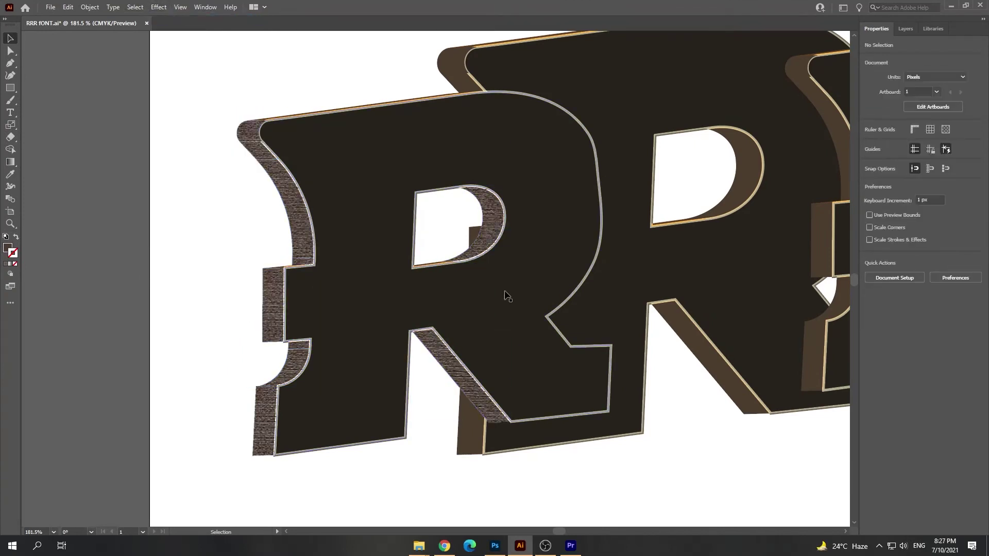
Select the leg piece beneath it and apply the Texturizer texture to it.
{"action": "scroll", "coordinate": [508, 293], "scroll_direction": "right", "scroll_amount": 5}
{"action": "right_click", "coordinate": [463, 330]}
{"action": "left_click", "coordinate": [158, 6]}
{"action": "left_click", "coordinate": [228, 355]}
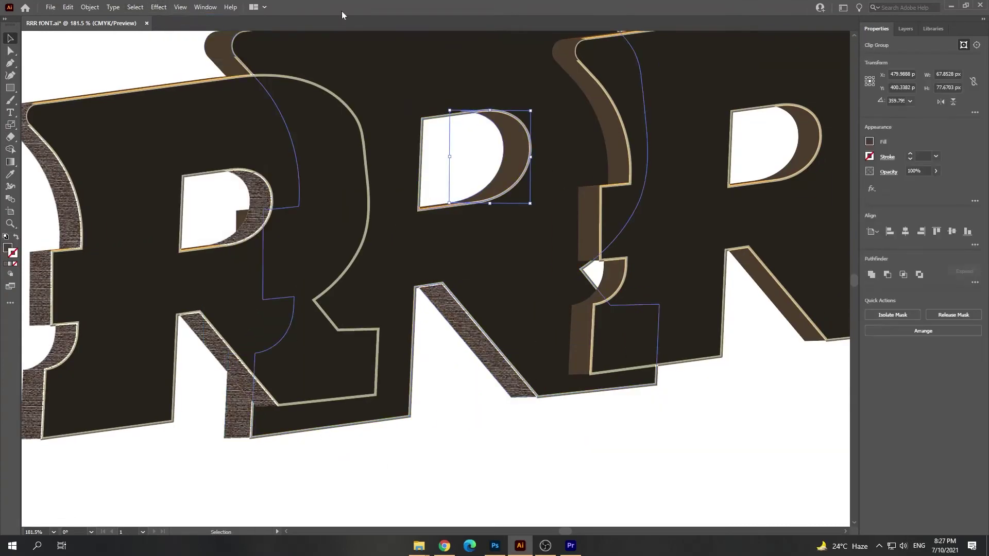
Select the middle R's side-piece group underneath the leg piece.
{"action": "mouse_move", "coordinate": [363, 148]}
{"action": "left_mouse_down"}
{"action": "mouse_move", "coordinate": [227, 184]}
{"action": "mouse_move", "coordinate": [218, 171]}
{"action": "left_mouse_up"}
{"action": "right_click", "coordinate": [443, 266]}
{"action": "left_click", "coordinate": [494, 272]}
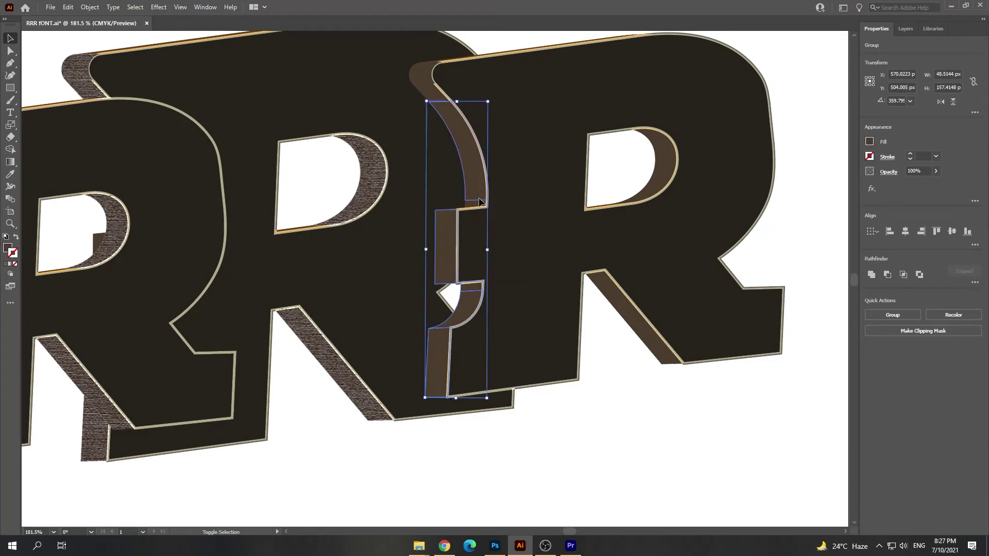
{"action": "scroll", "coordinate": [647, 331], "scroll_direction": "down", "scroll_amount": 3}
{"action": "scroll", "coordinate": [212, 278], "scroll_direction": "up", "scroll_amount": 4}
{"action": "key", "text": "F7"}
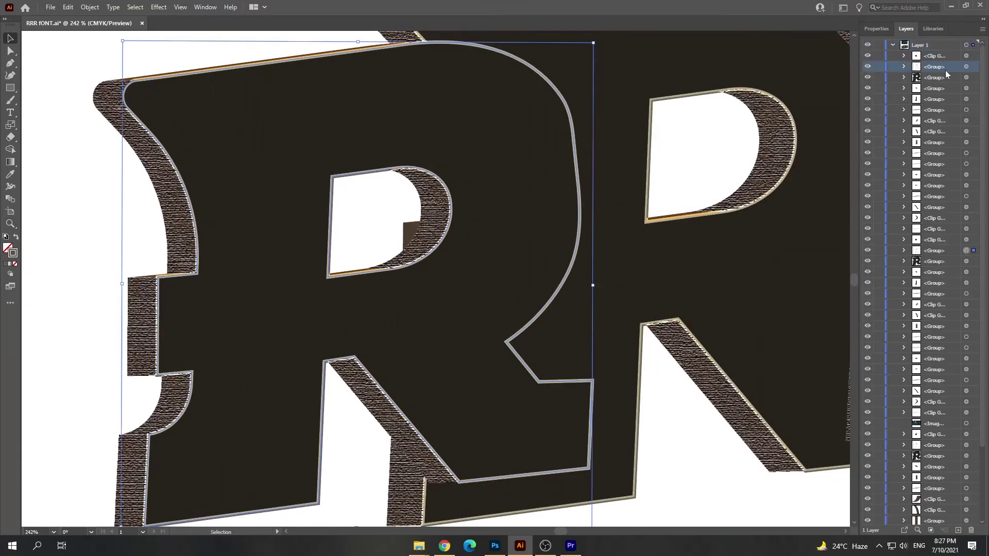
{"action": "left_click_drag", "start_coordinate": [360, 258], "coordinate": [483, 312]}
{"action": "scroll", "coordinate": [532, 184], "scroll_direction": "down", "scroll_amount": 2}
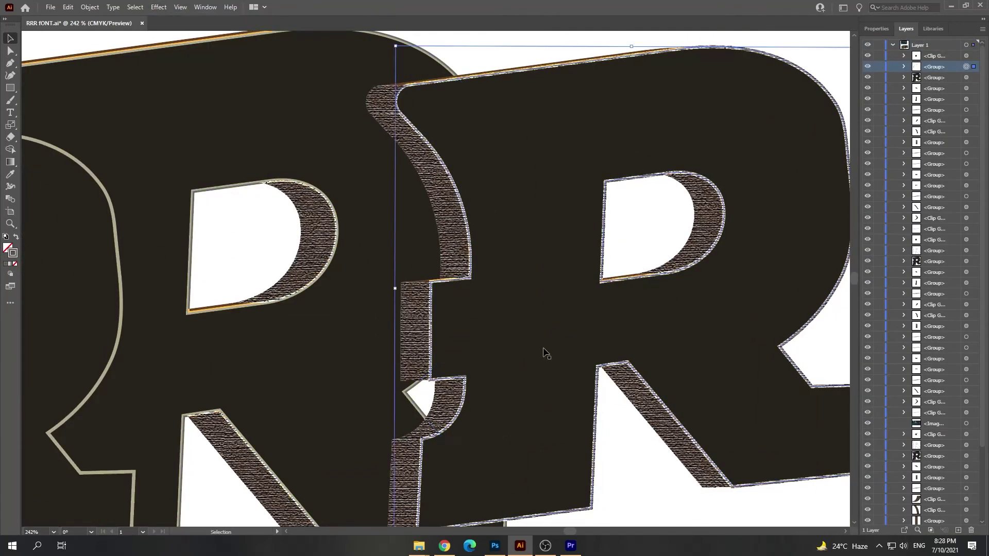
{"action": "scroll", "coordinate": [543, 353], "scroll_direction": "down", "scroll_amount": 2}
{"action": "left_click", "coordinate": [158, 7]}
Expand a group in the Layers panel, then copy RRR onto the pasteboard and separate one R.
{"action": "left_click_drag", "start_coordinate": [328, 501], "coordinate": [421, 390]}
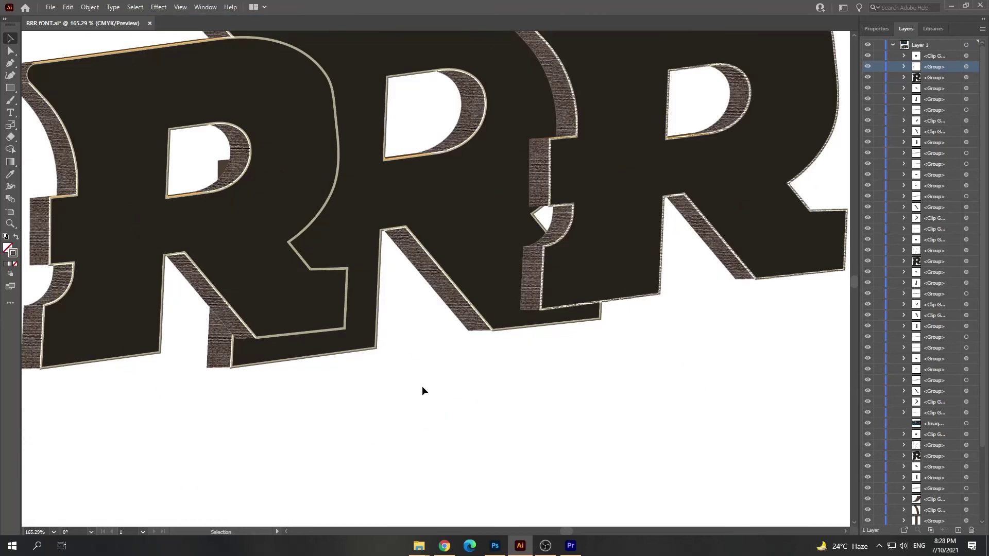
{"action": "left_click", "coordinate": [359, 353]}
{"action": "left_click", "coordinate": [905, 445]}
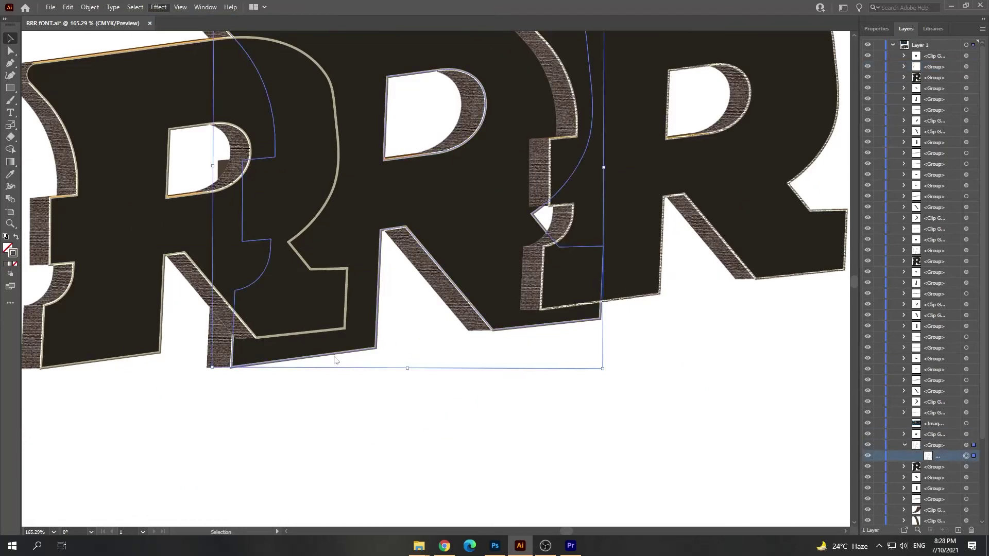
{"action": "left_click_drag", "start_coordinate": [204, 393], "coordinate": [297, 458]}
{"action": "scroll", "coordinate": [298, 458], "scroll_direction": "down", "scroll_amount": 5}
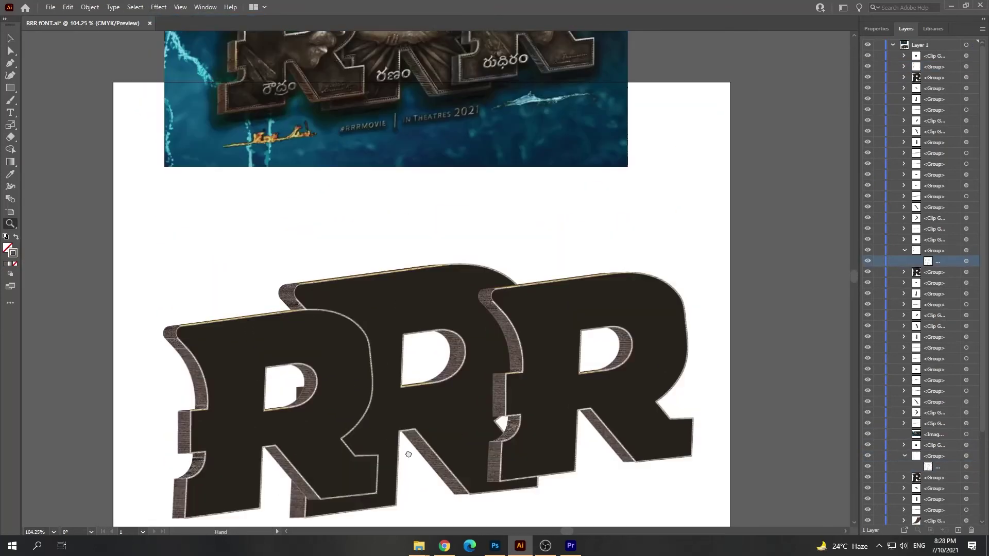
{"action": "scroll", "coordinate": [435, 314], "scroll_direction": "down", "scroll_amount": 3}
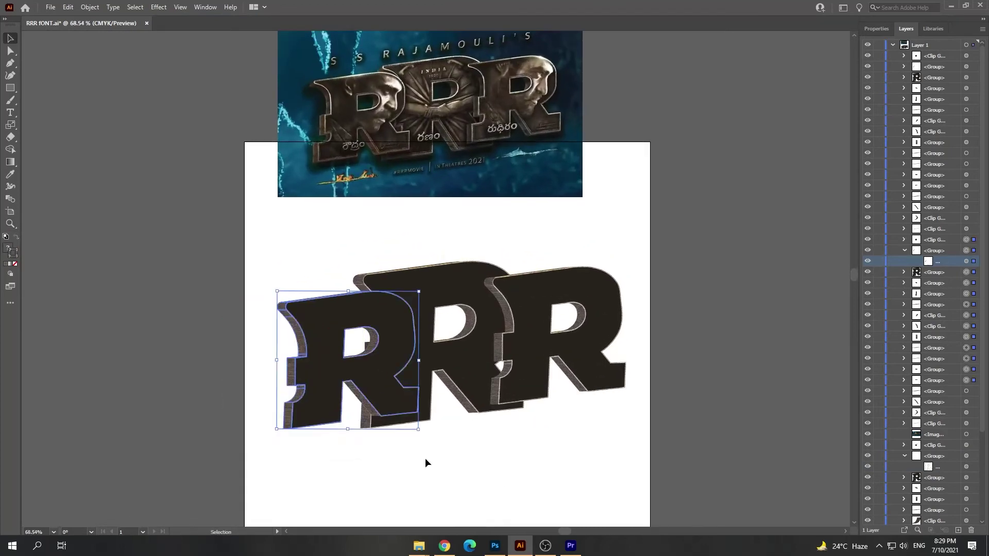
{"action": "scroll", "coordinate": [252, 314], "scroll_direction": "right", "scroll_amount": 2}
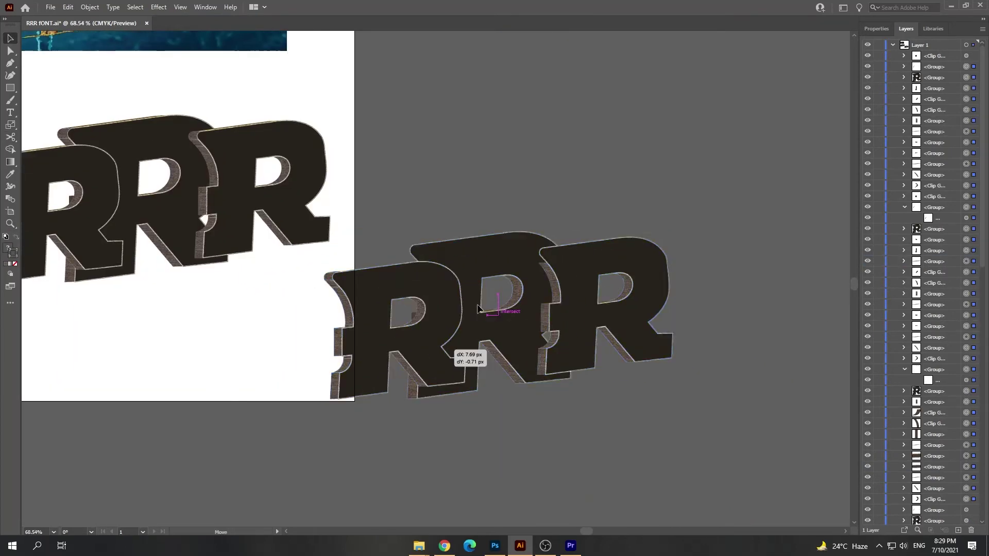
{"action": "left_click_drag", "start_coordinate": [261, 312], "coordinate": [575, 339]}
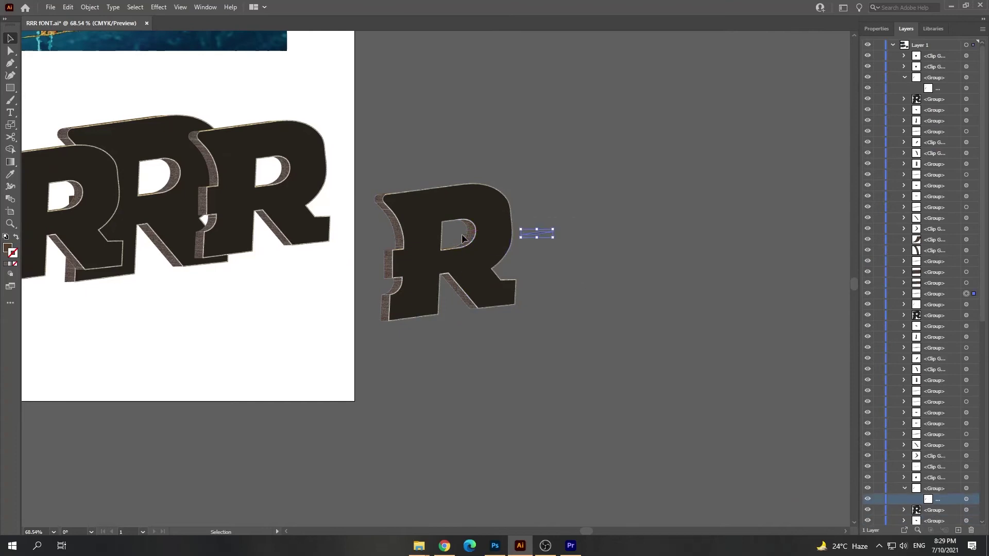
{"action": "left_click_drag", "start_coordinate": [581, 288], "coordinate": [601, 243]}
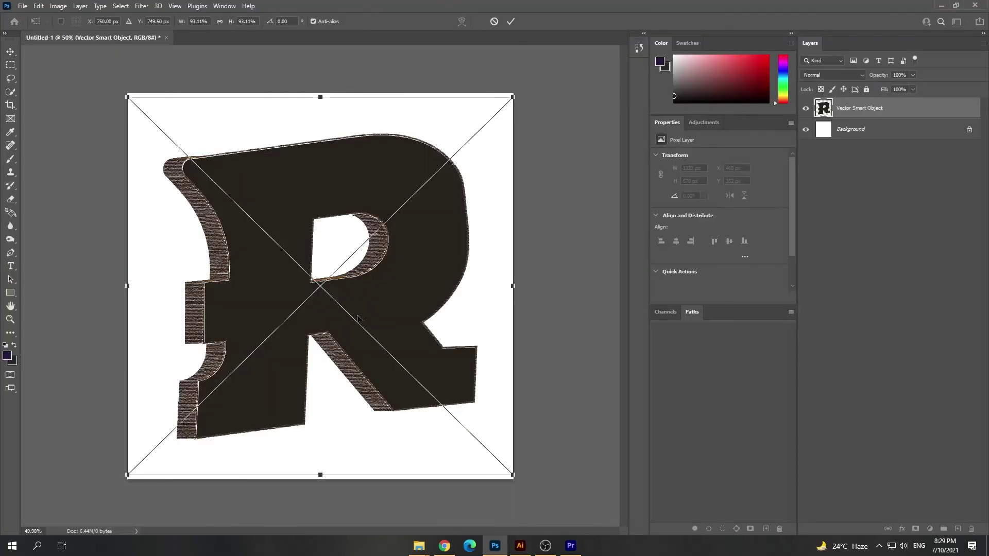
Duplicate the R beside itself, select all three R layers, and paste the poster as a smart object.
{"action": "mouse_move", "coordinate": [304, 305]}
{"action": "left_mouse_down"}
{"action": "mouse_move", "coordinate": [365, 328]}
{"action": "mouse_move", "coordinate": [392, 288]}
{"action": "mouse_move", "coordinate": [508, 278]}
{"action": "mouse_move", "coordinate": [489, 286]}
{"action": "left_mouse_up"}
{"action": "key", "text": "ctrl+alt+a"}
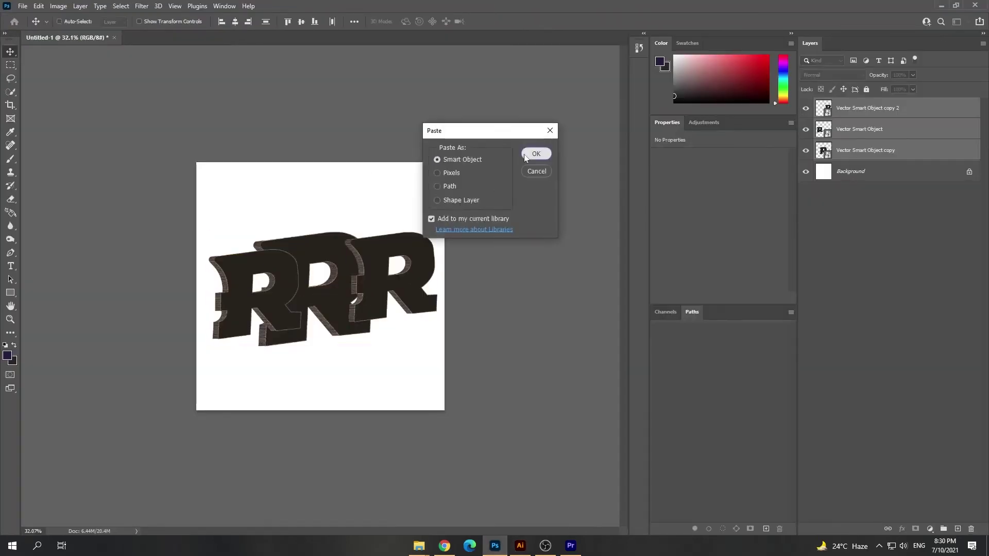
{"action": "left_click", "coordinate": [525, 156]}
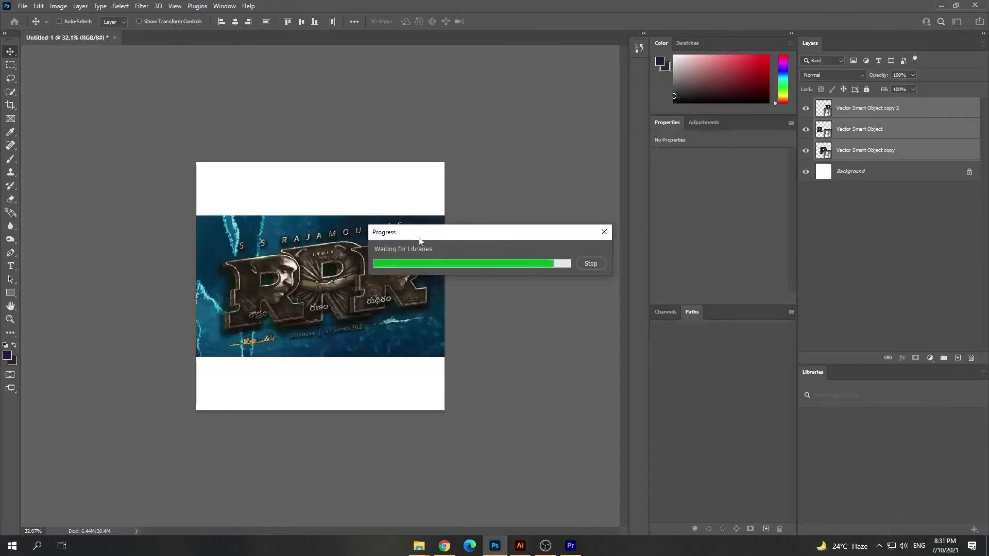
{"action": "key", "text": "t"}
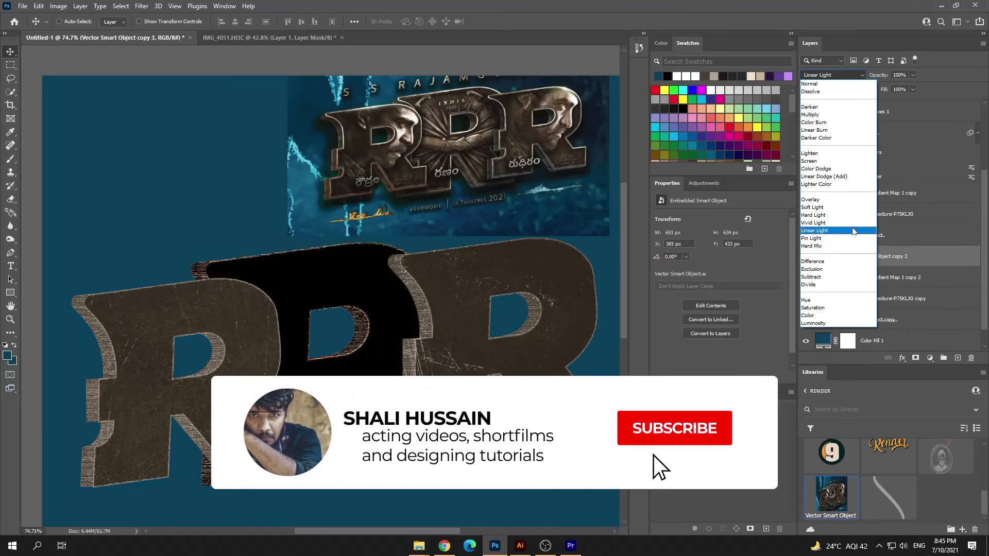
Set the texture layer to Soft Light at 61% opacity and Layer 3 to 45% opacity.
{"action": "left_click", "coordinate": [813, 183]}
{"action": "left_click_drag", "start_coordinate": [913, 75], "coordinate": [884, 87]}
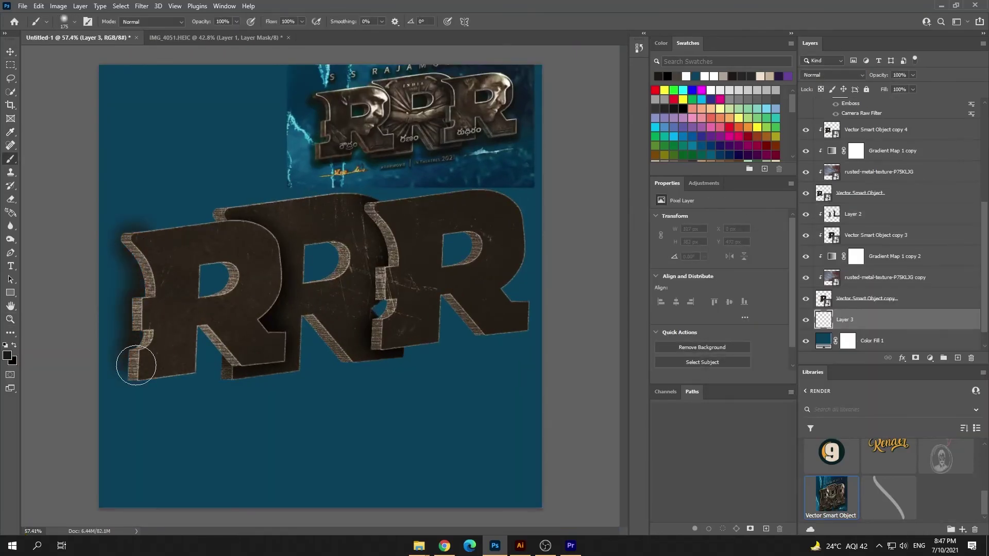
{"action": "left_click", "coordinate": [844, 341]}
{"action": "key", "text": "v"}
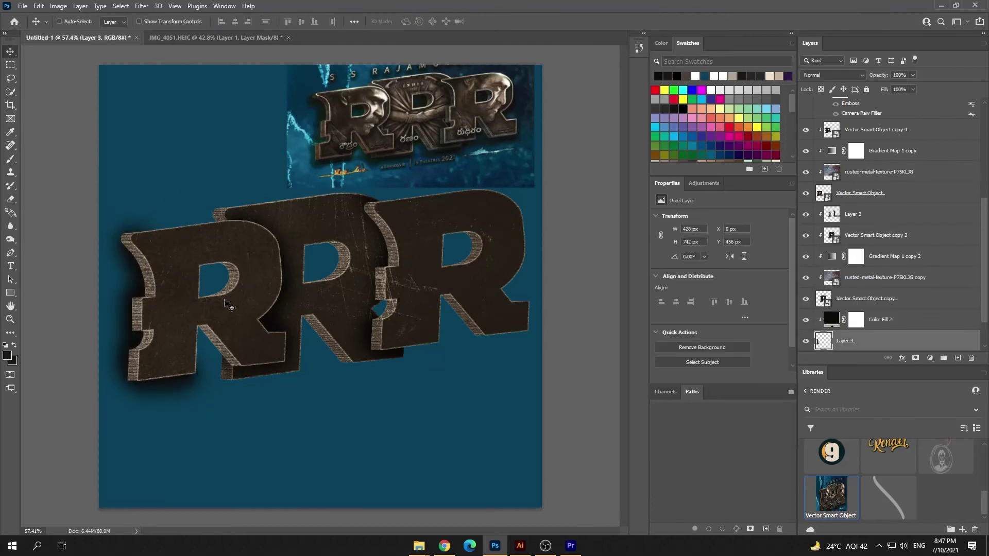
{"action": "key", "text": "4"}
{"action": "key", "text": "5"}
{"action": "scroll", "coordinate": [387, 328], "scroll_direction": "up", "scroll_amount": 1}
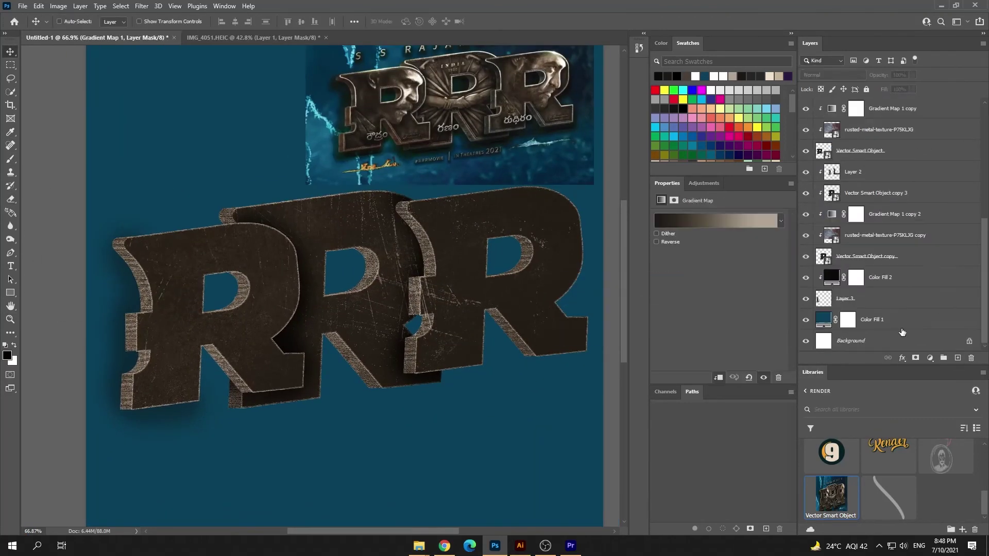
Brush dark shadows onto Layer 4, add a solid colour fill layer, and zoom out to the whole composition.
{"action": "key", "text": "b"}
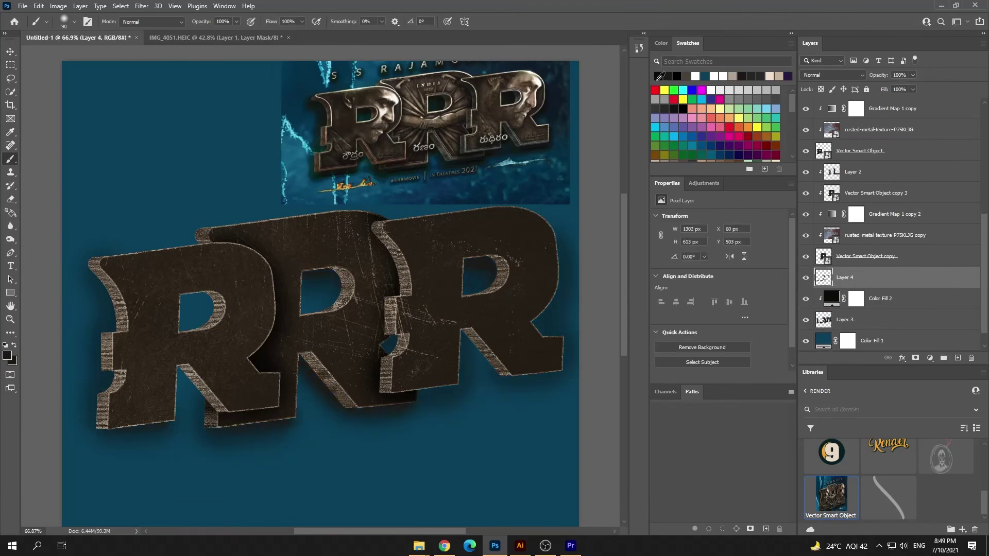
{"action": "key", "text": "Return"}
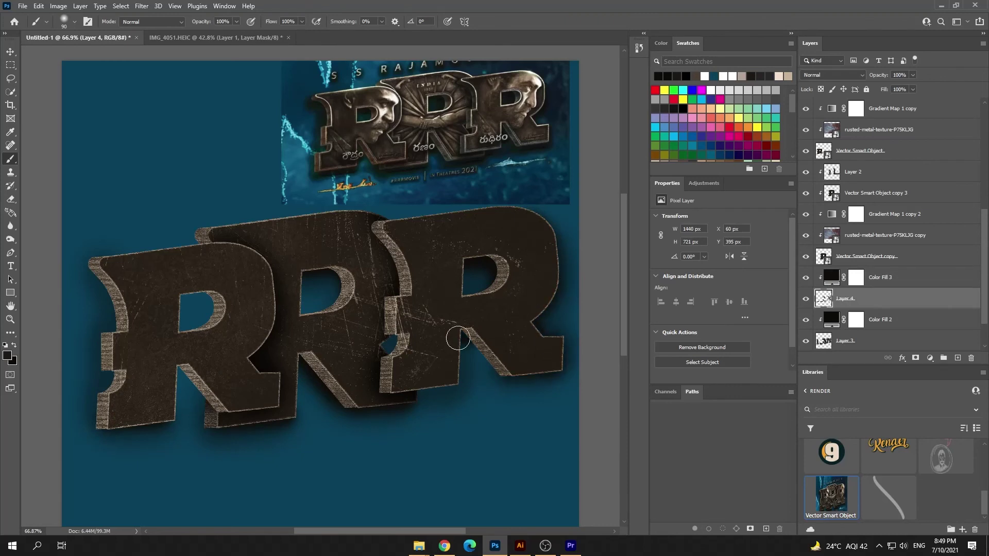
{"action": "key", "text": "z"}
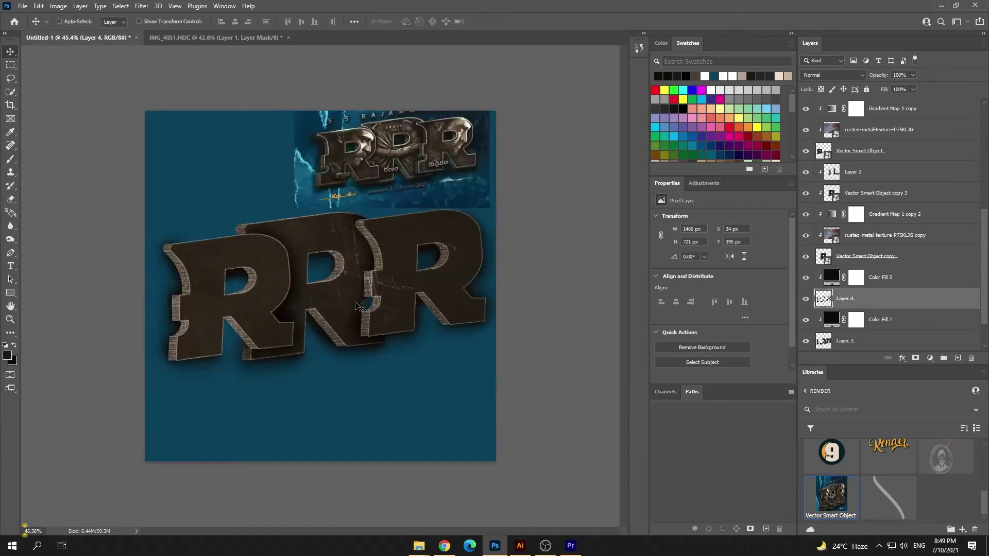
{"action": "left_click_drag", "start_coordinate": [335, 307], "coordinate": [374, 307]}
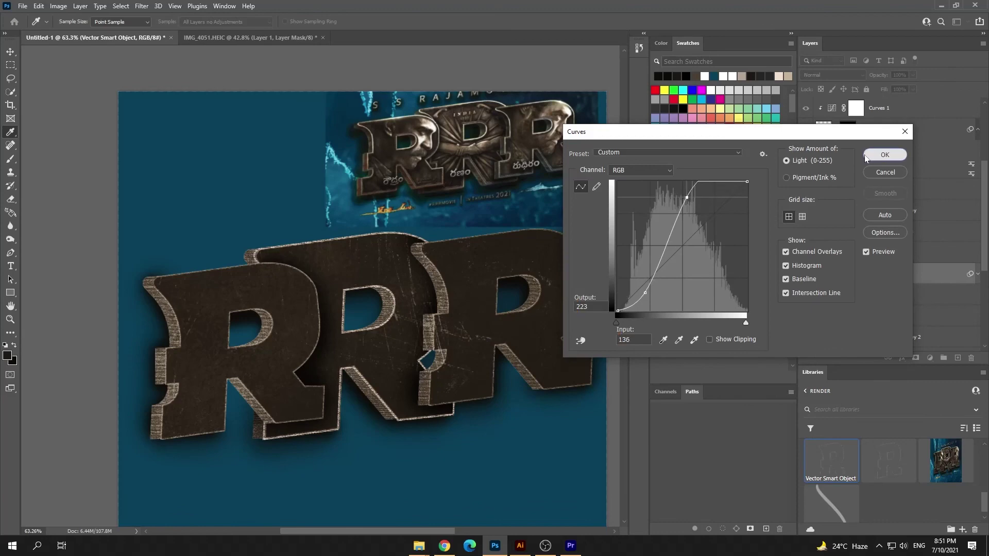
Apply the Curves adjustment (input 136, output 223) to brighten the R letters.
{"action": "left_click", "coordinate": [872, 160]}
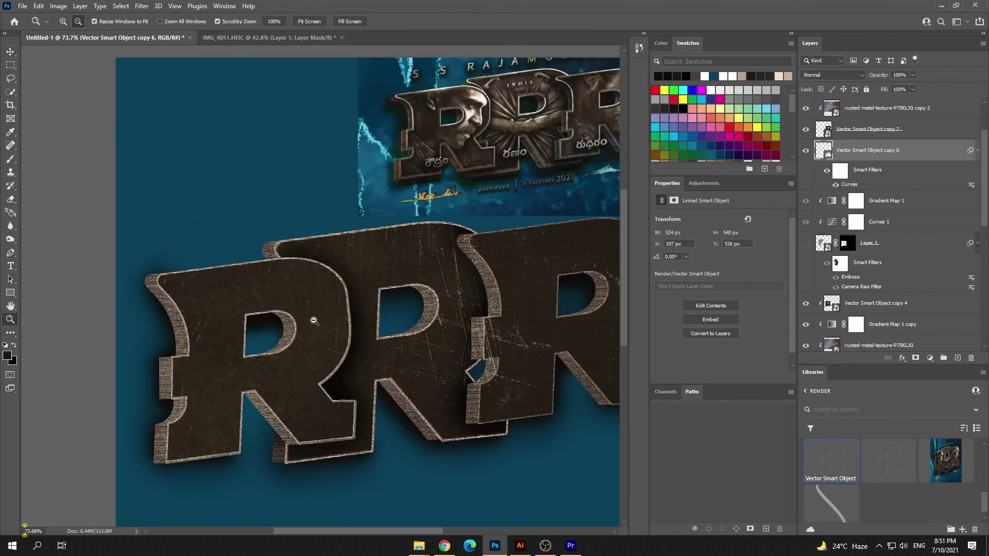